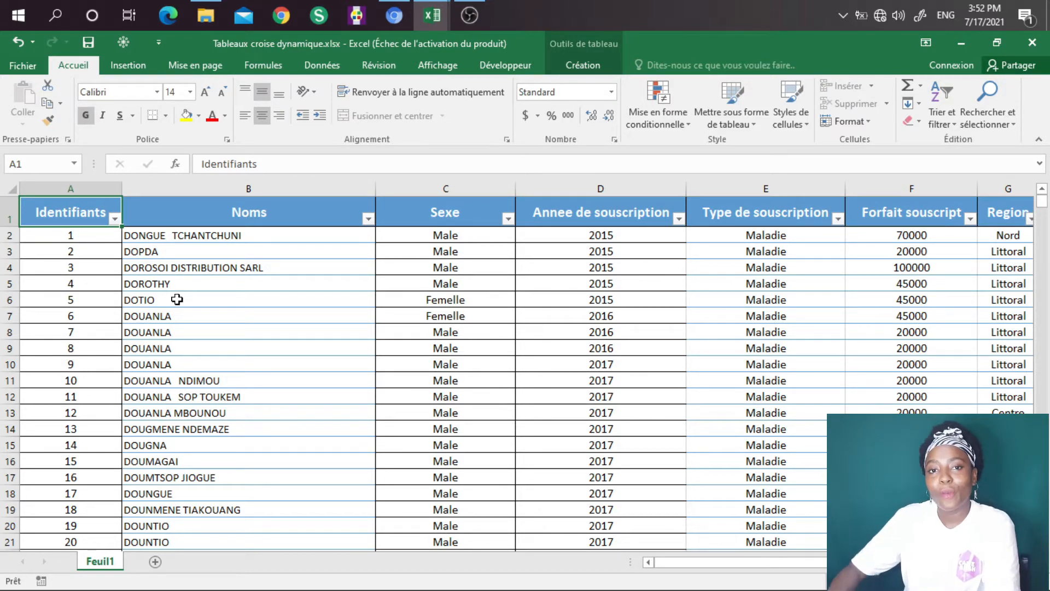
# Step: Create a pivot table from Tableau1 on a new worksheet
pyautogui.click(133, 67)
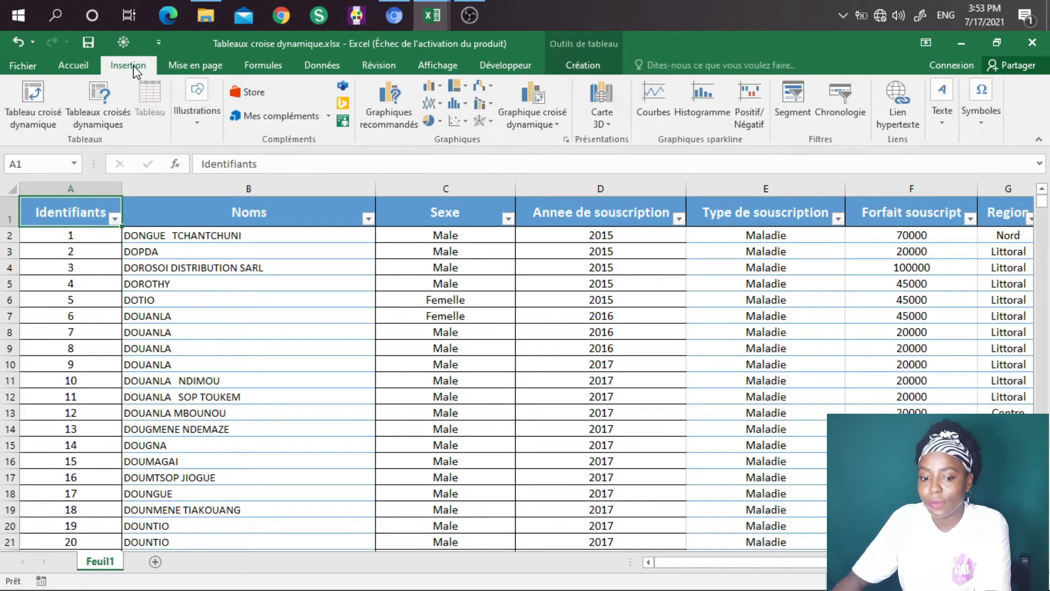
pyautogui.click(43, 122)
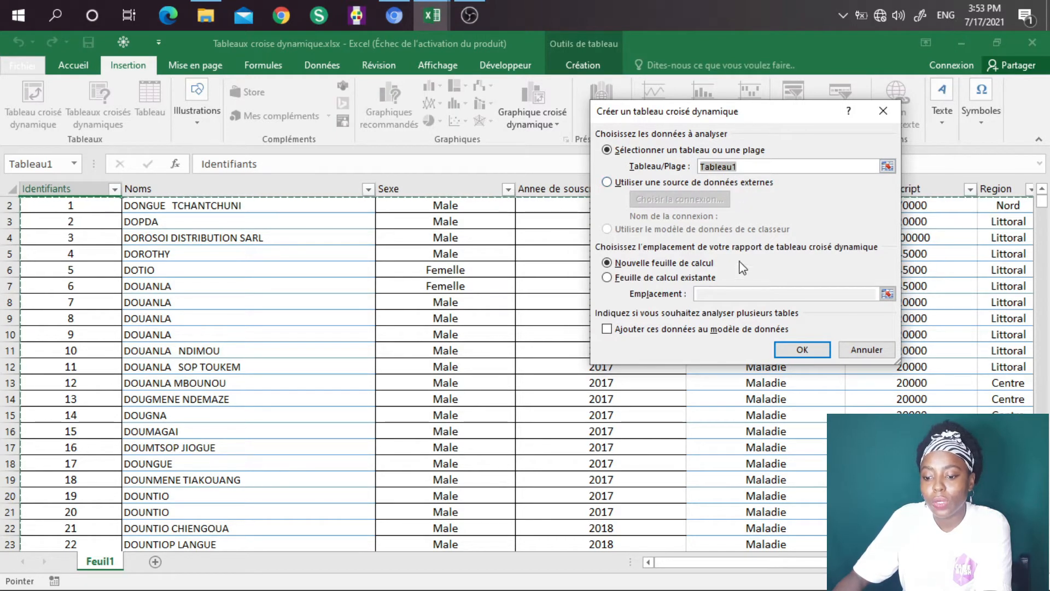
pyautogui.click(802, 350)
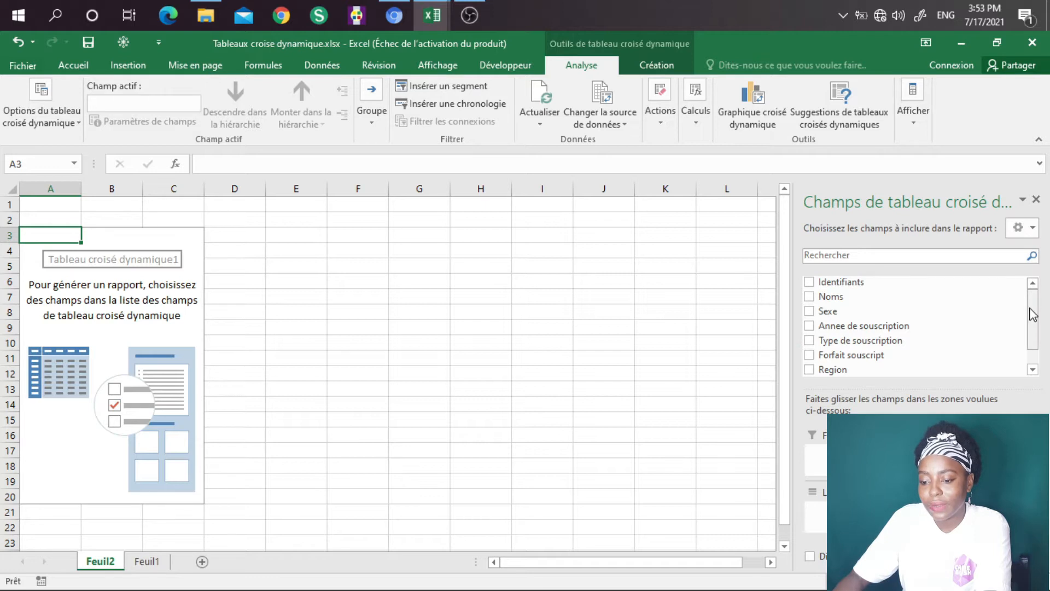
# Step: Lay out the pivot table with Sexe as columns, Region as rows and Forfait souscript as summed values
pyautogui.moveTo(1033, 314)
pyautogui.mouseDown()
pyautogui.moveTo(1038, 333)
pyautogui.moveTo(1033, 321)
pyautogui.mouseUp()
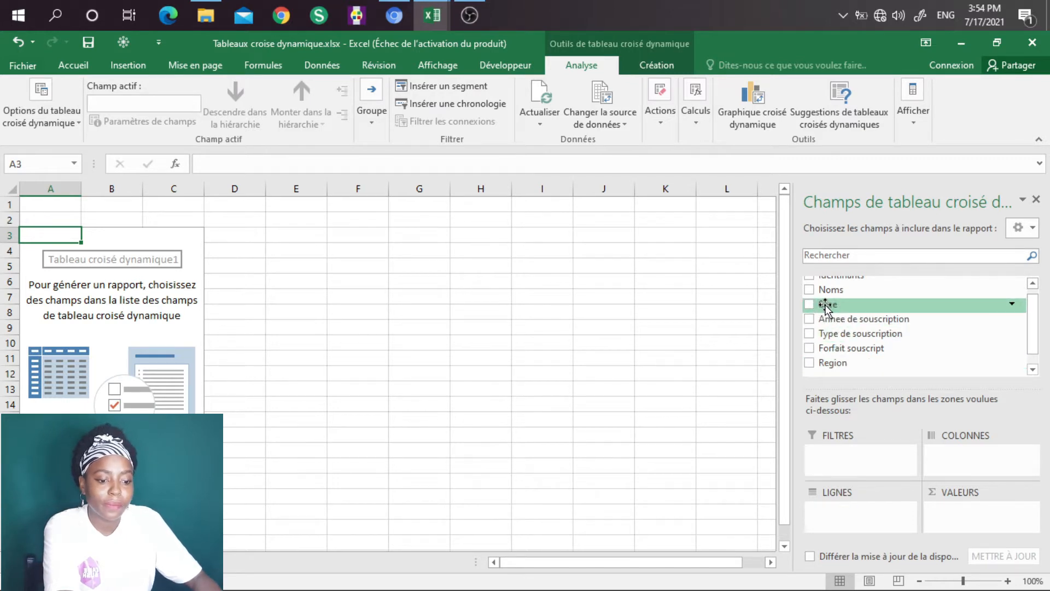
pyautogui.moveTo(827, 306); pyautogui.dragTo(960, 454)
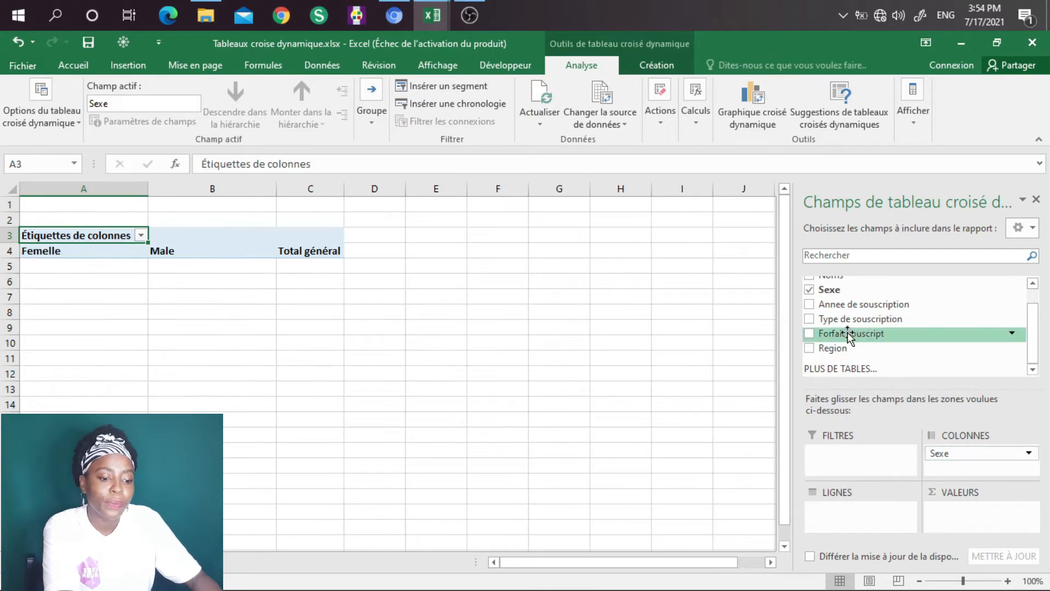
pyautogui.moveTo(833, 350); pyautogui.dragTo(859, 517)
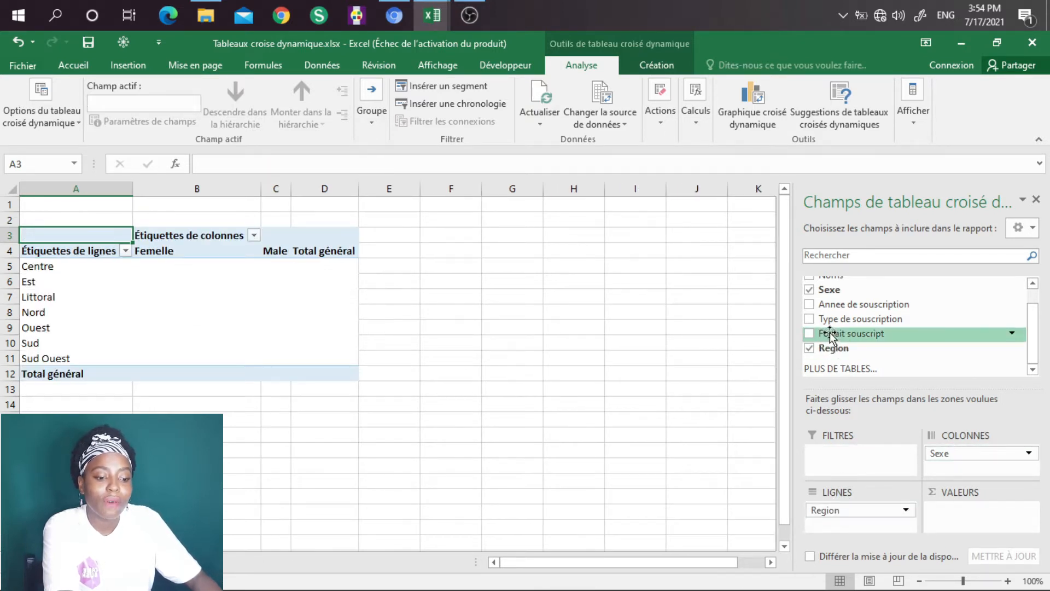
pyautogui.moveTo(829, 335); pyautogui.dragTo(979, 511)
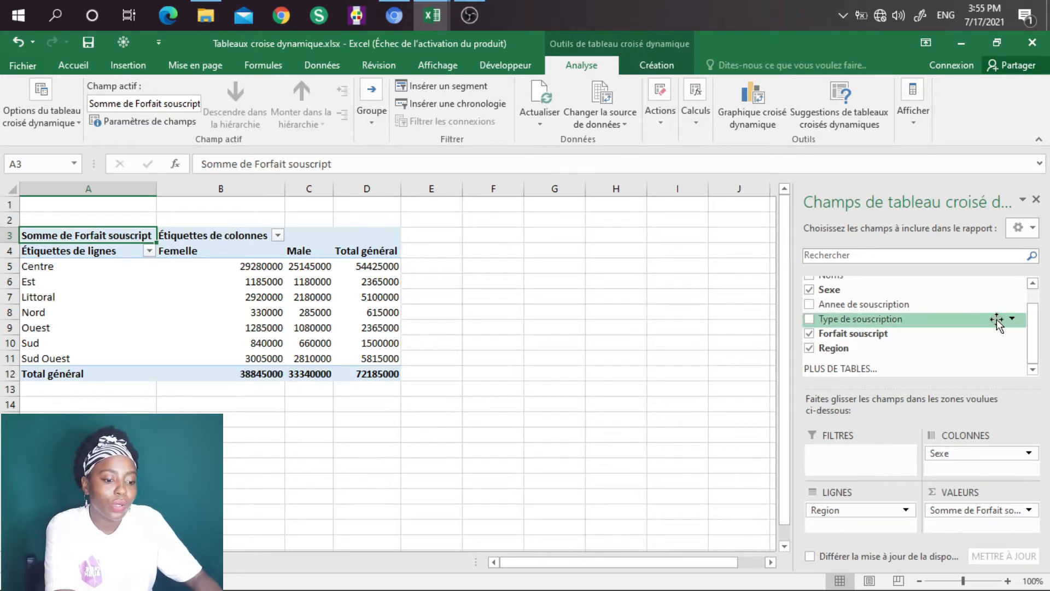
# Step: Add the Identifiants field to the pivot table's values below Forfait souscript
pyautogui.scroll(1, 1034, 341)
pyautogui.scroll(1, 1034, 340)
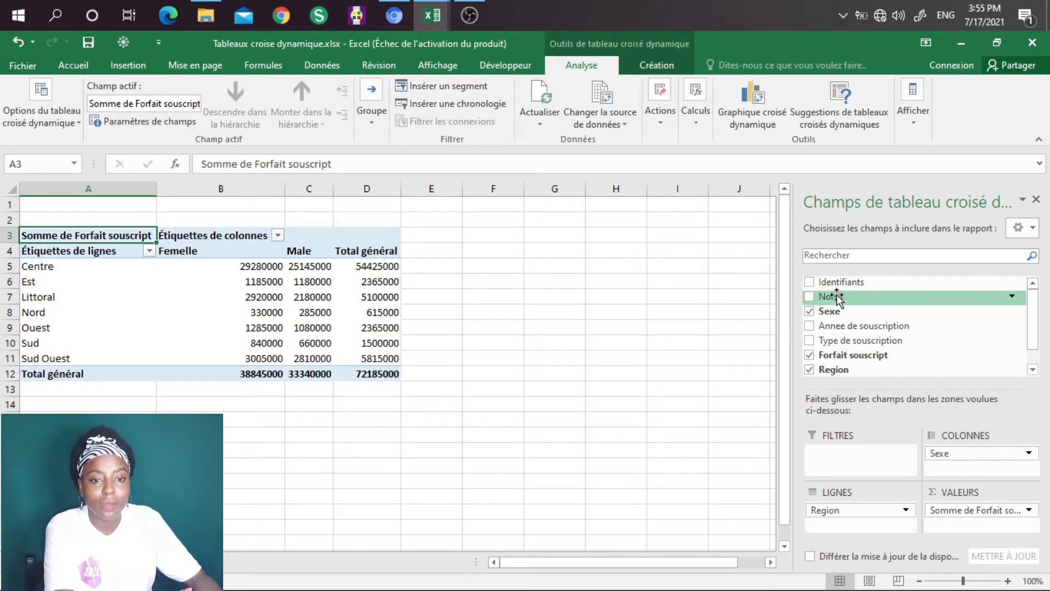
pyautogui.moveTo(829, 283); pyautogui.dragTo(961, 526)
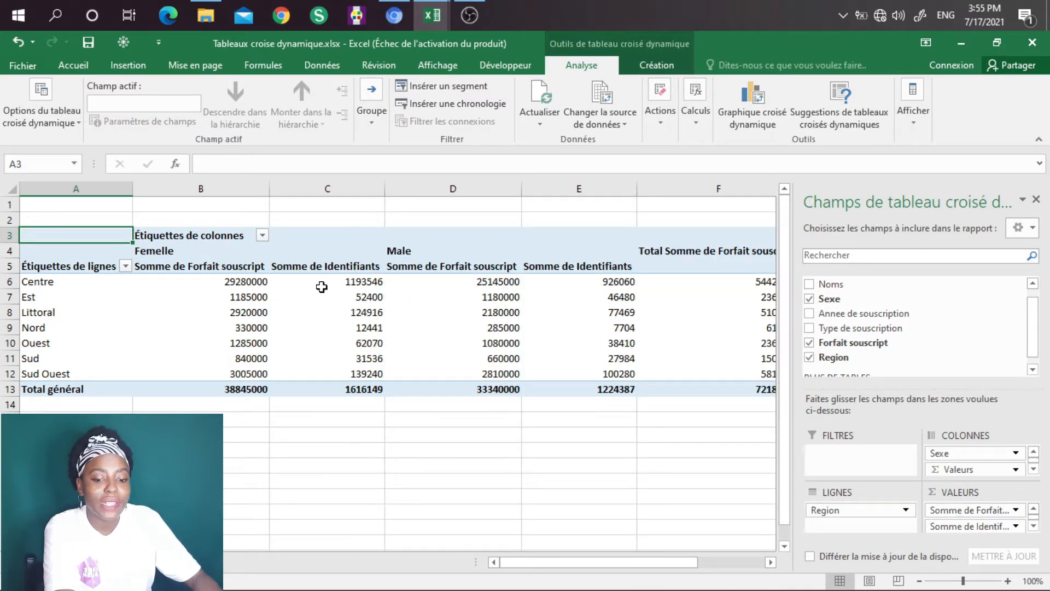
# Step: Change the summary calculation of the Identifiants value field to Nombre
pyautogui.moveTo(333, 350)
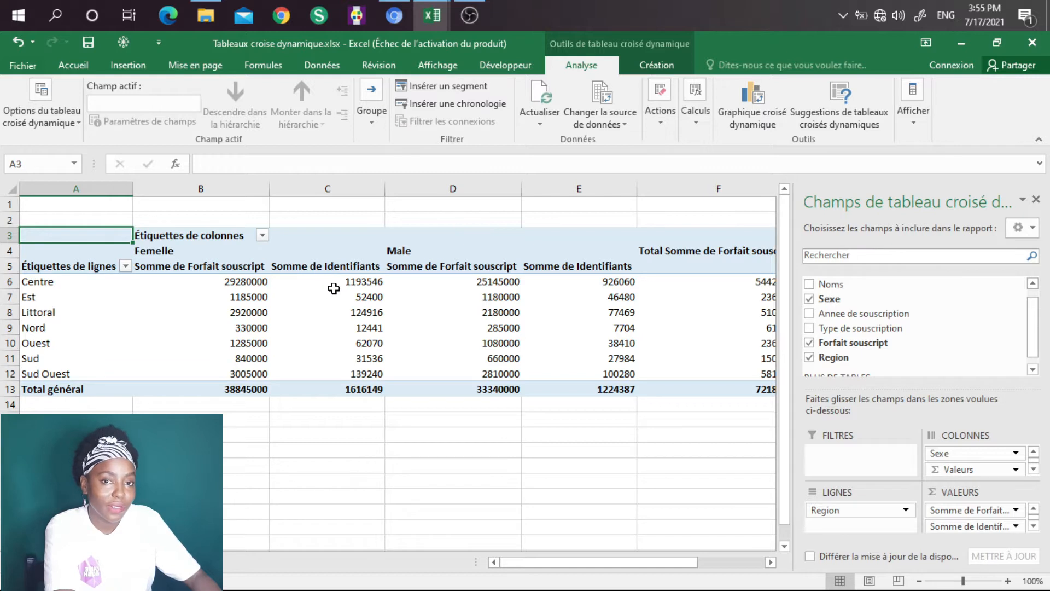
pyautogui.moveTo(208, 283)
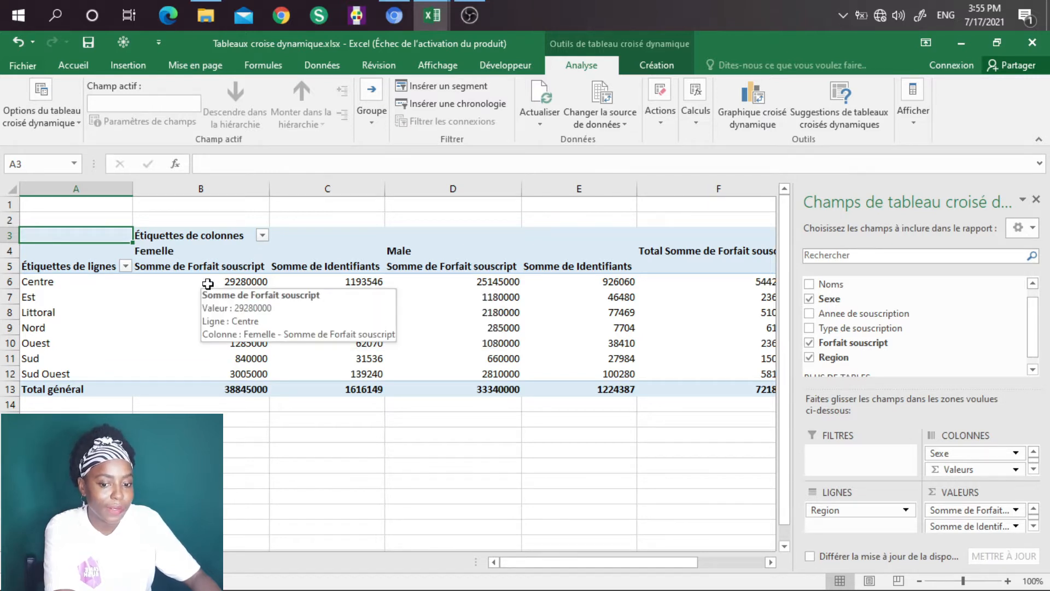
pyautogui.click(1015, 527)
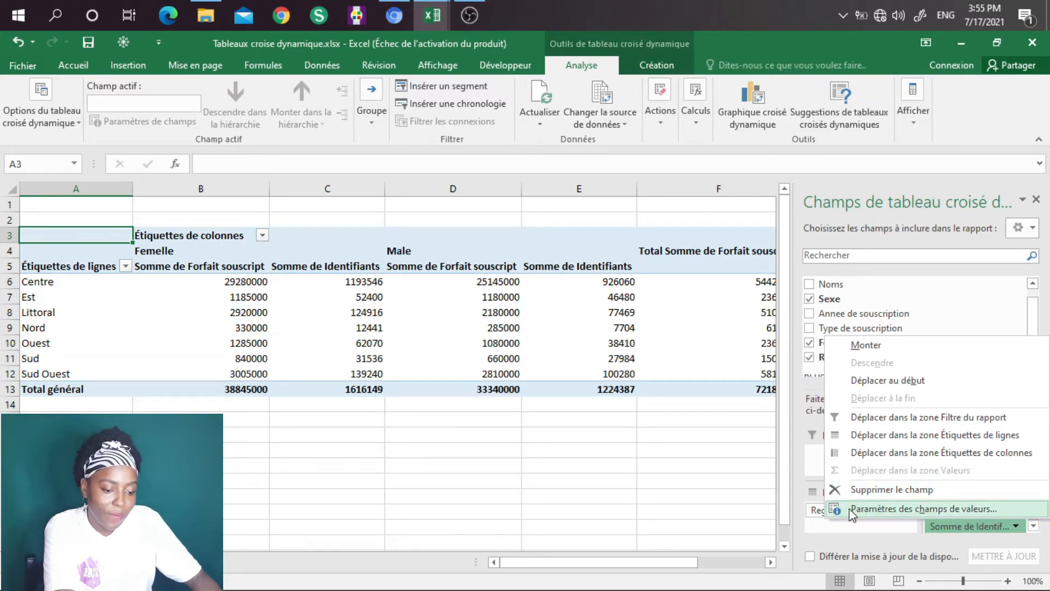
pyautogui.click(874, 509)
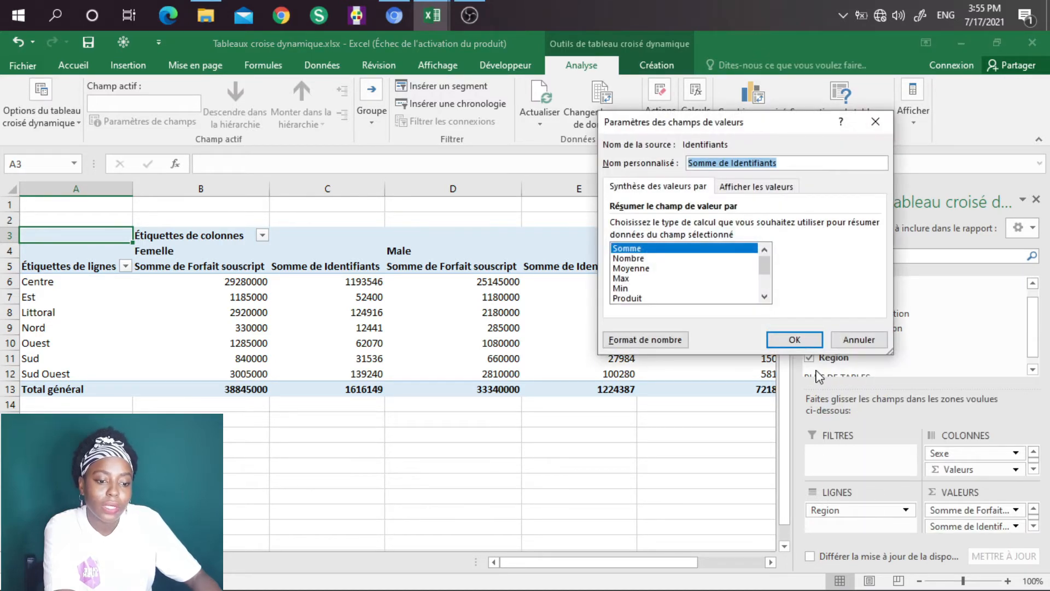
pyautogui.click(630, 262)
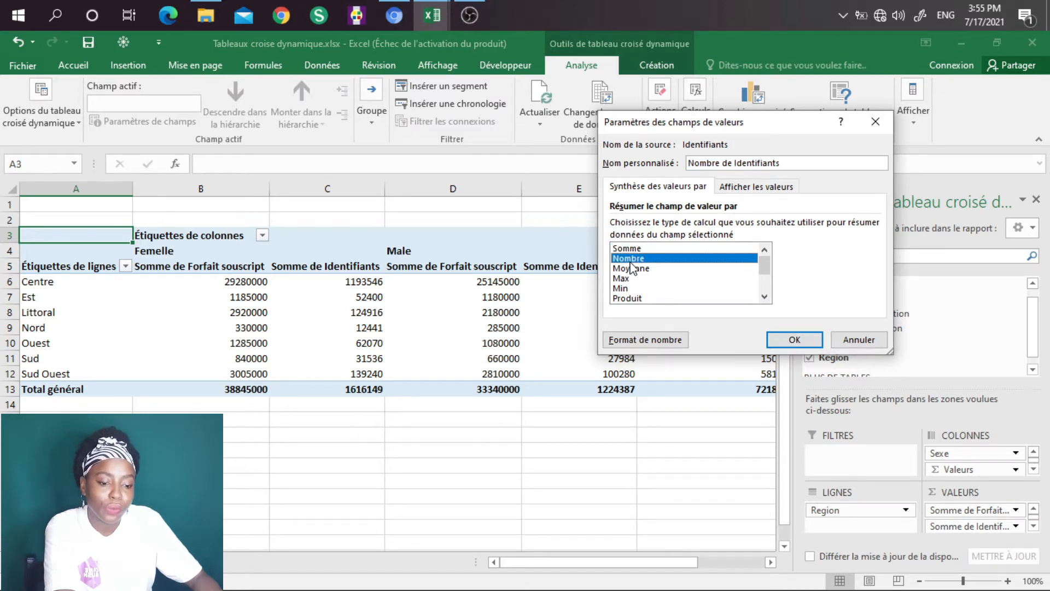
pyautogui.click(791, 340)
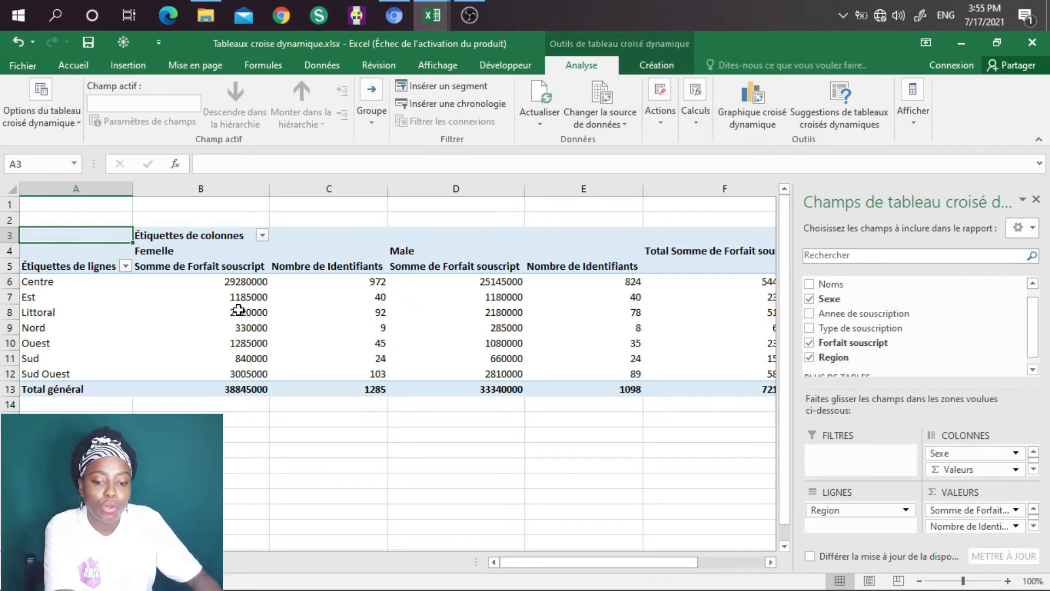
# Step: Move the Nombre de Identifiants value field ahead of Somme de Forfait souscript
pyautogui.moveTo(238, 308)
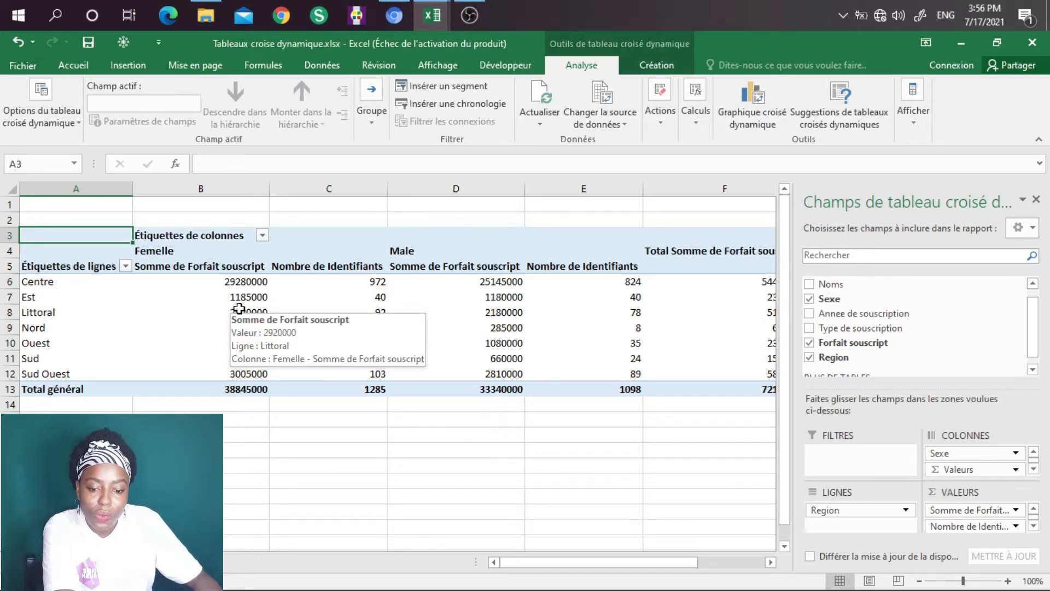
pyautogui.moveTo(369, 313)
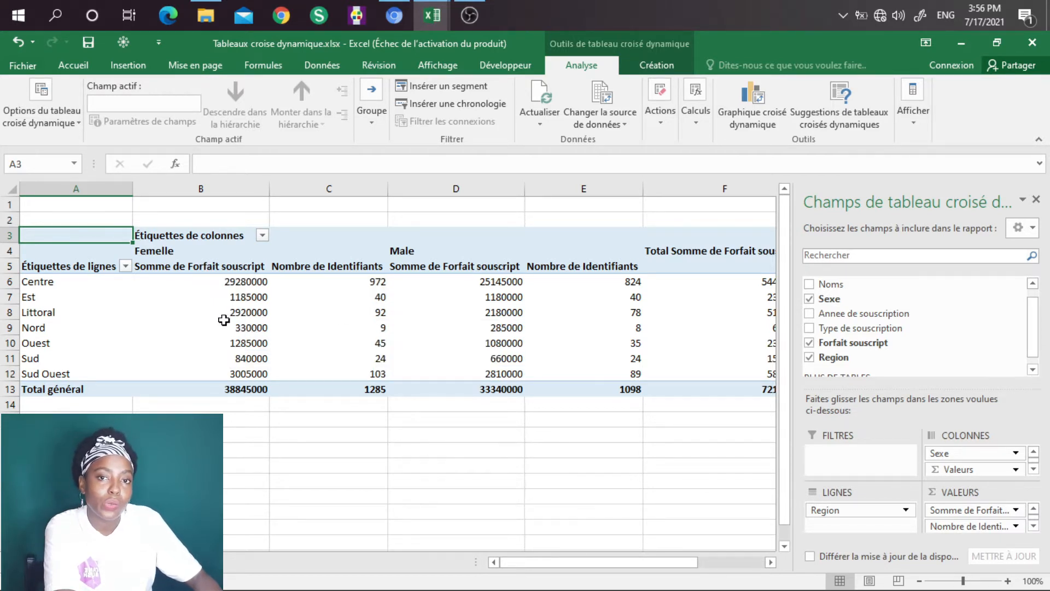
pyautogui.moveTo(272, 322)
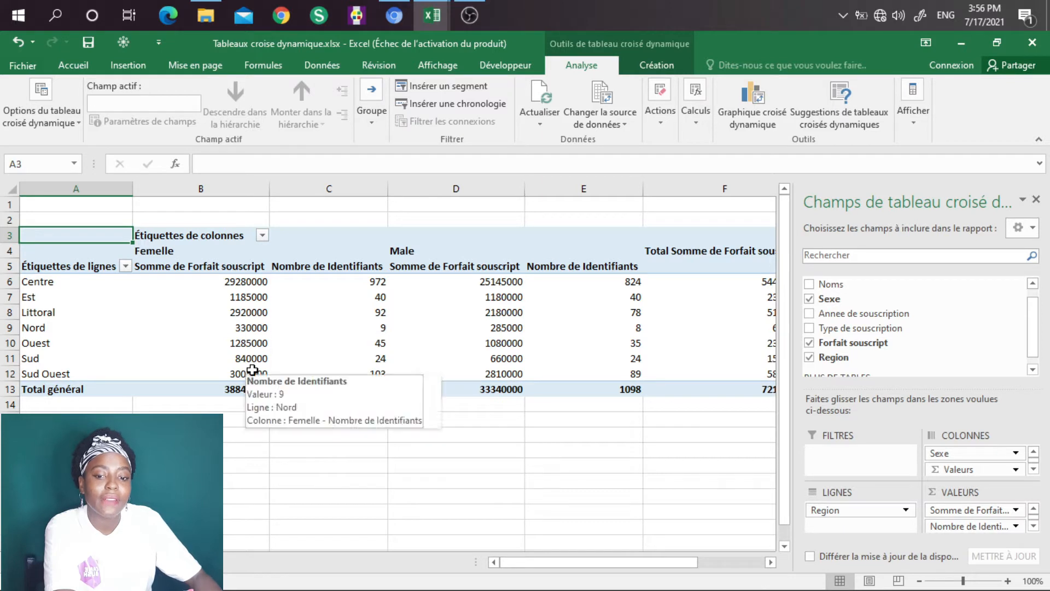
pyautogui.moveTo(251, 369)
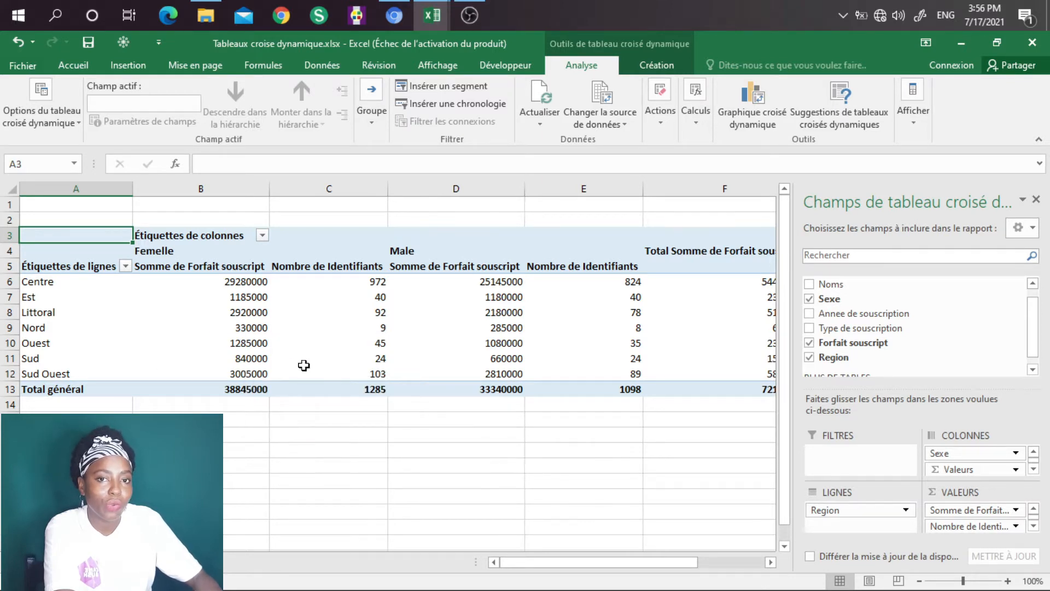
pyautogui.moveTo(358, 268)
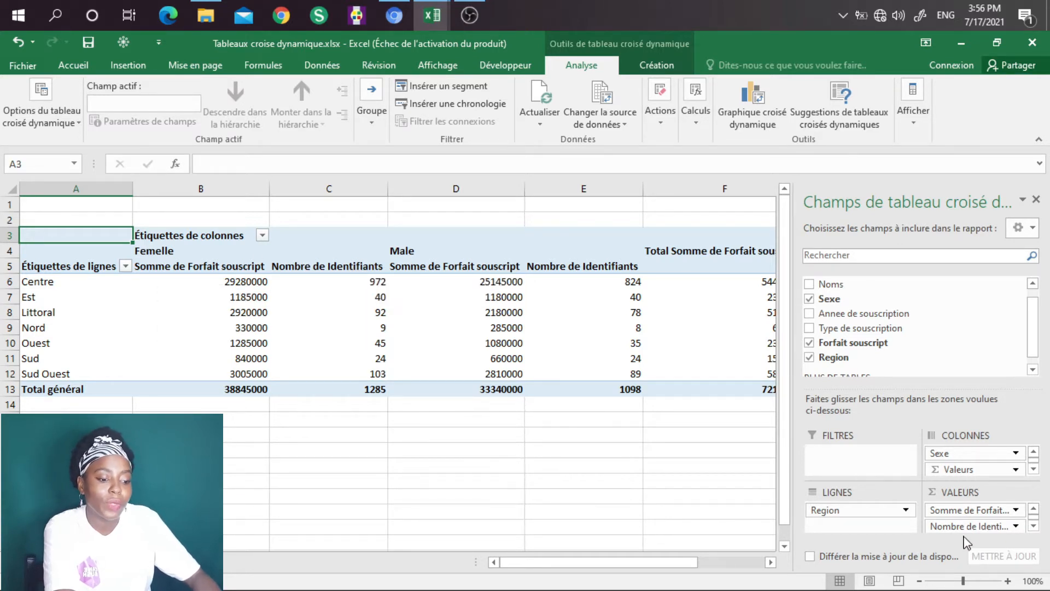
pyautogui.click(1015, 526)
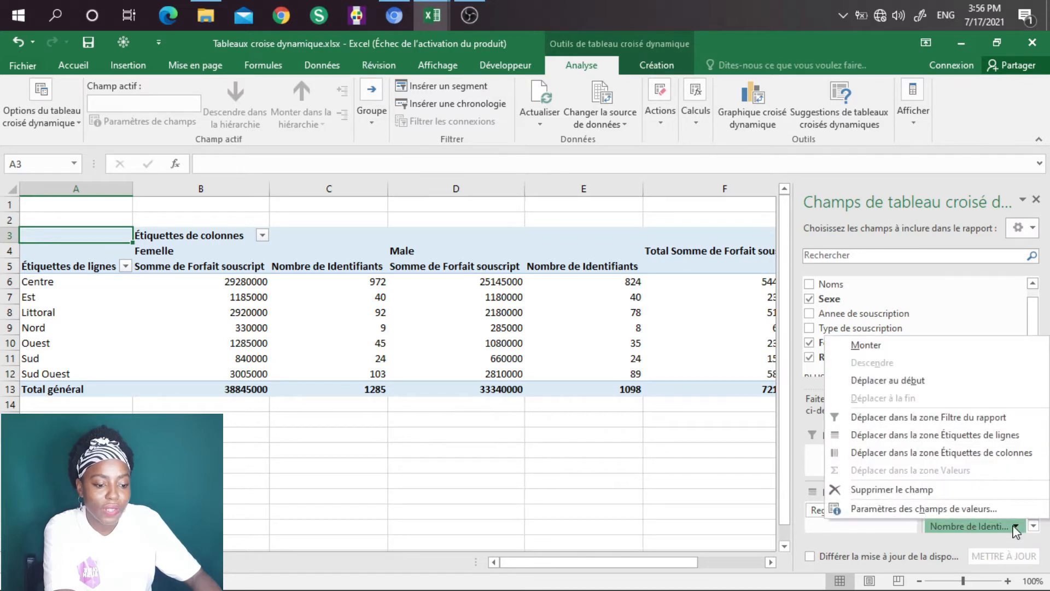
pyautogui.click(866, 346)
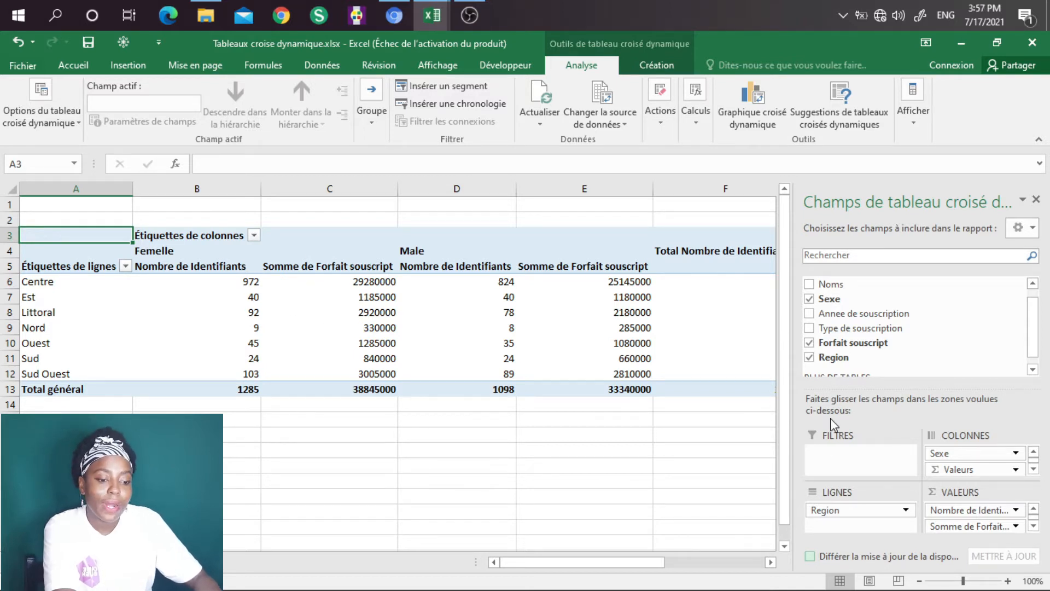
# Step: Add Type de souscription as a report filter and restrict the pivot table to Vehicule
pyautogui.moveTo(834, 328); pyautogui.dragTo(872, 453)
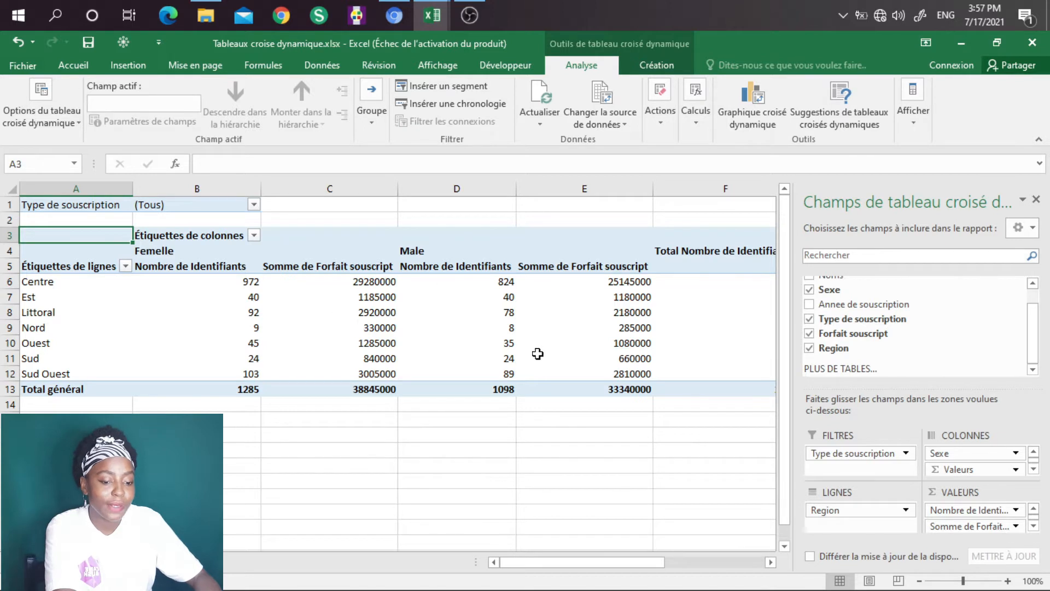
pyautogui.click(255, 205)
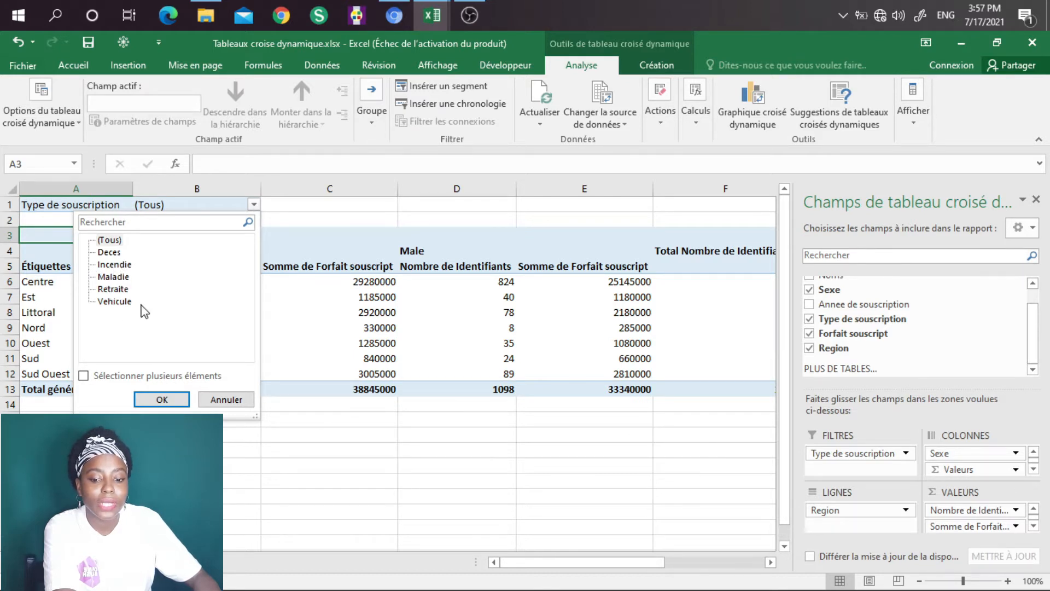
pyautogui.click(302, 458)
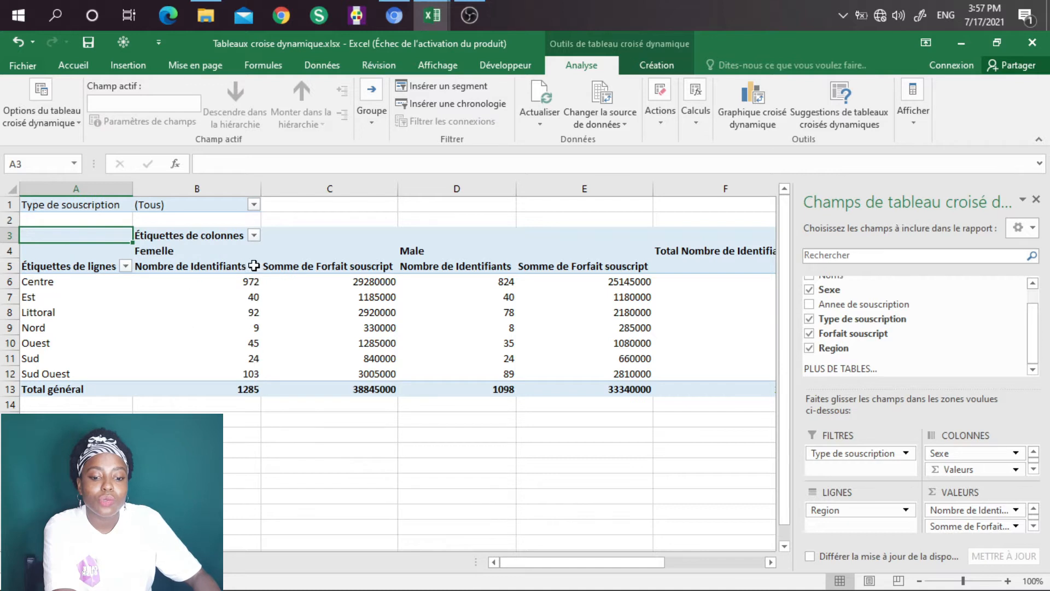
pyautogui.click(254, 205)
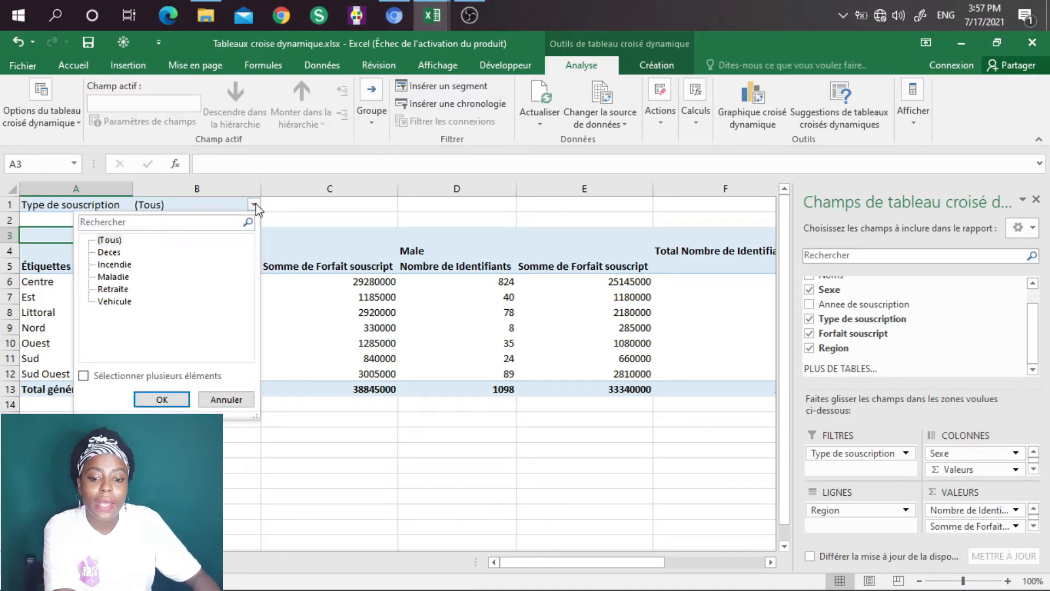
pyautogui.click(113, 301)
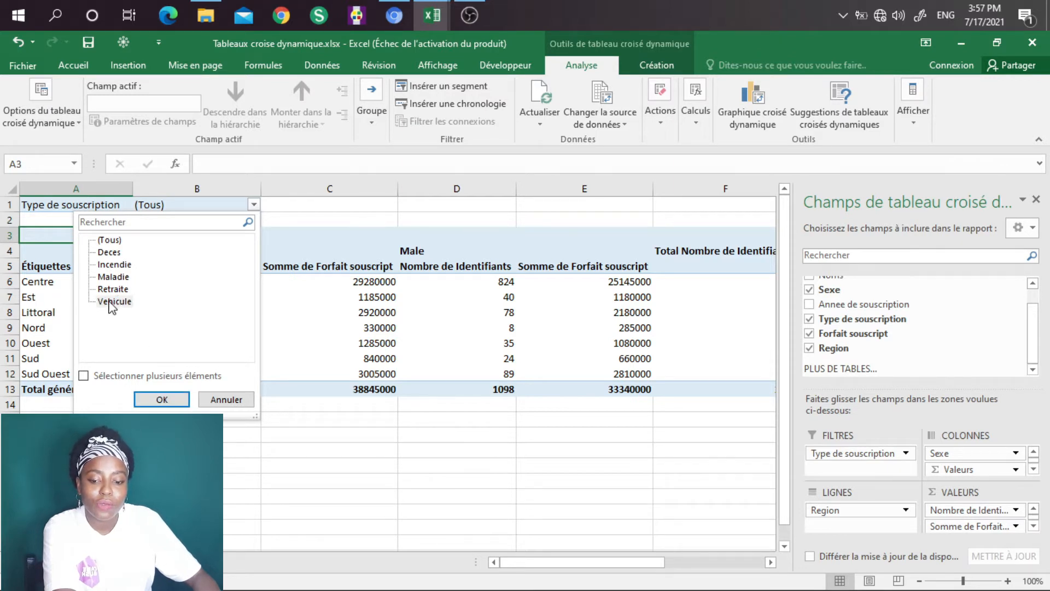
pyautogui.click(163, 399)
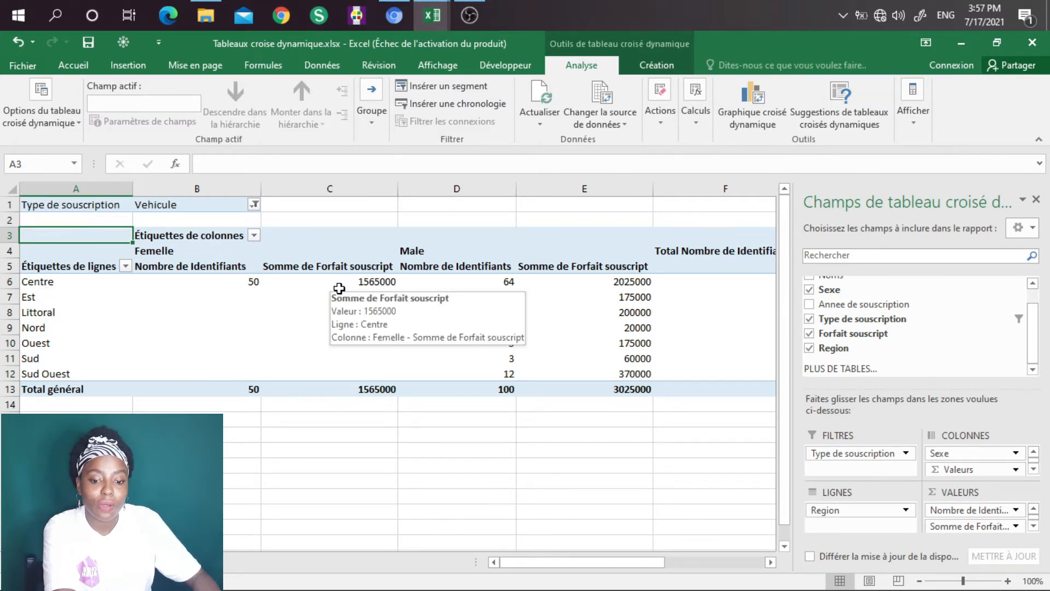
# Step: Examine the filtered subscriber counts and subscribed amounts by region for Femelle and Male, including the grand totals
pyautogui.moveTo(265, 281)
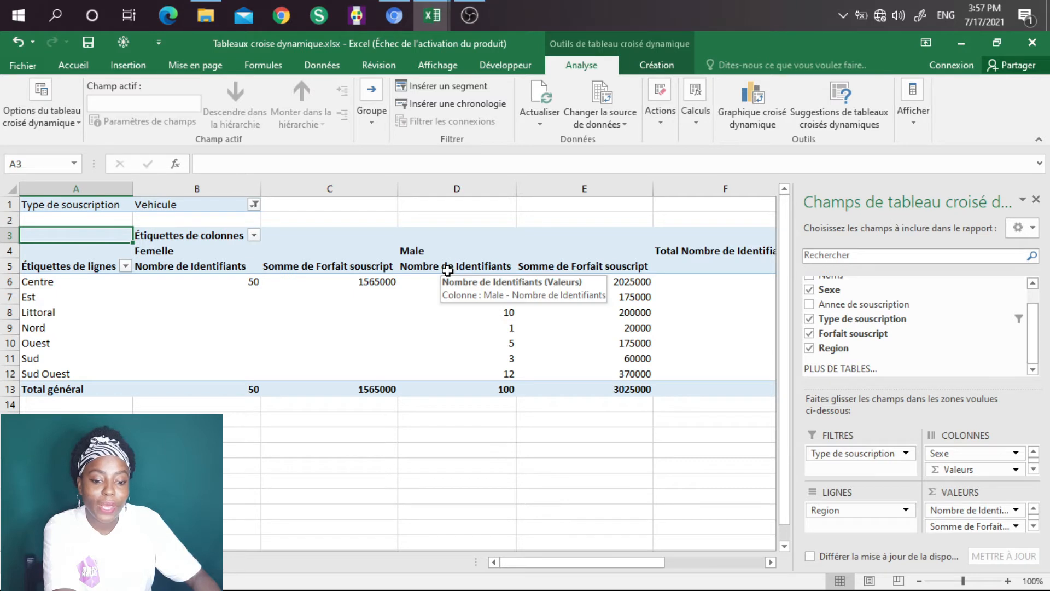
pyautogui.moveTo(457, 383)
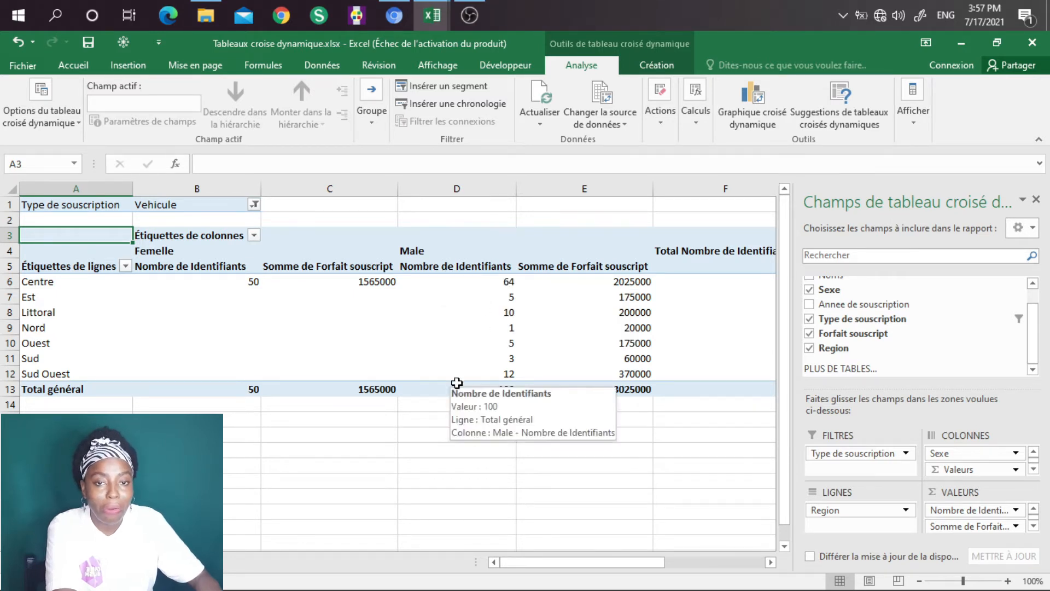
pyautogui.moveTo(534, 337)
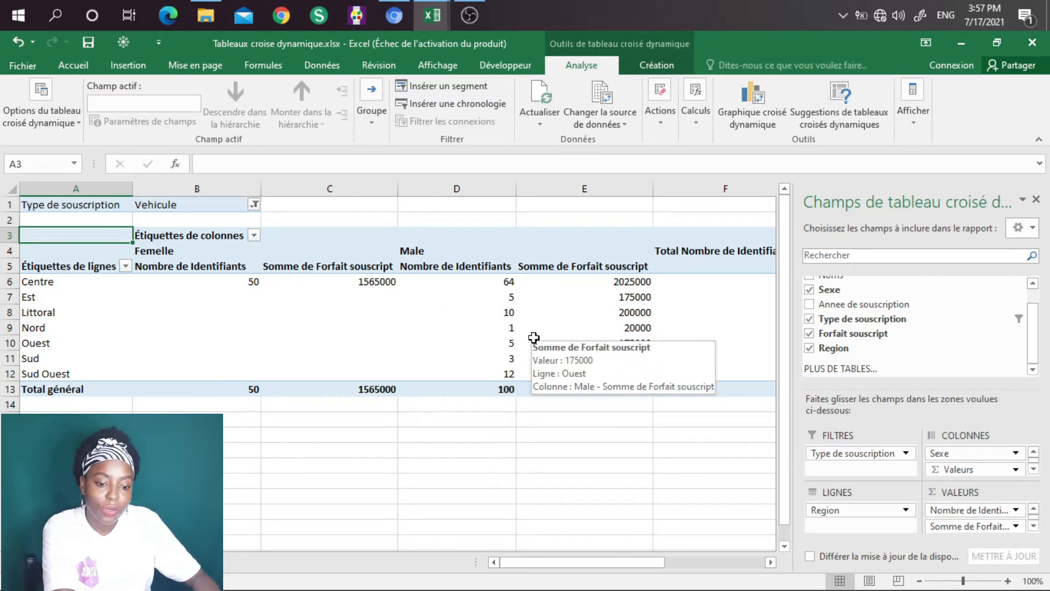
pyautogui.moveTo(509, 280)
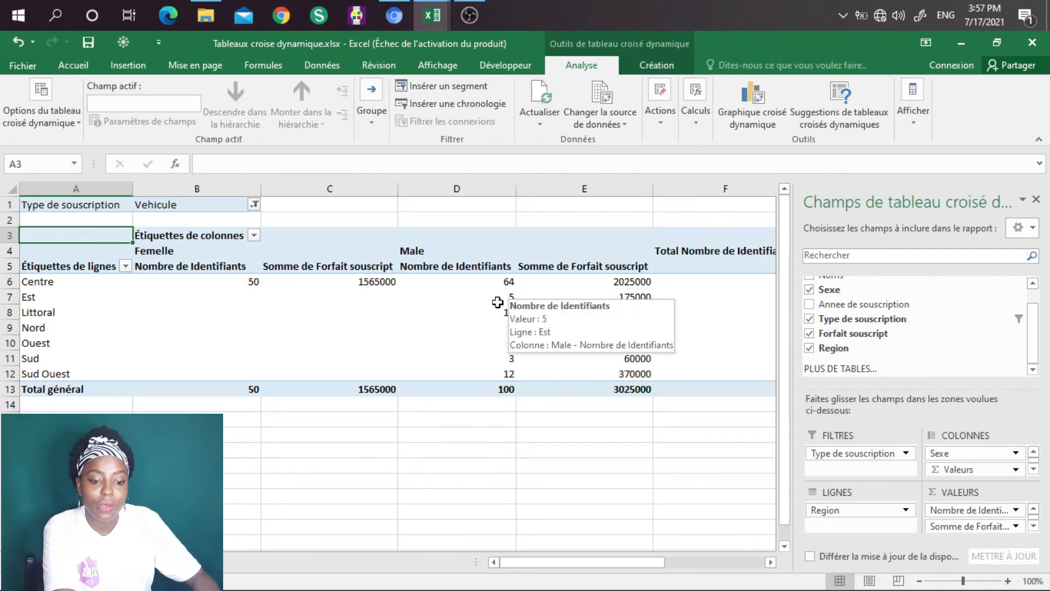
pyautogui.moveTo(512, 314)
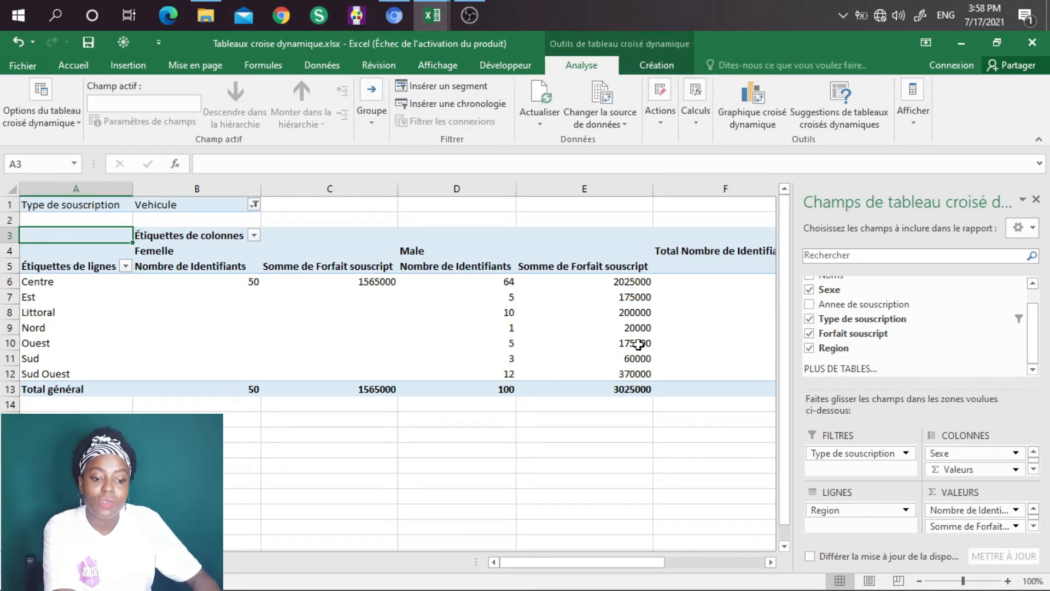
pyautogui.moveTo(628, 389)
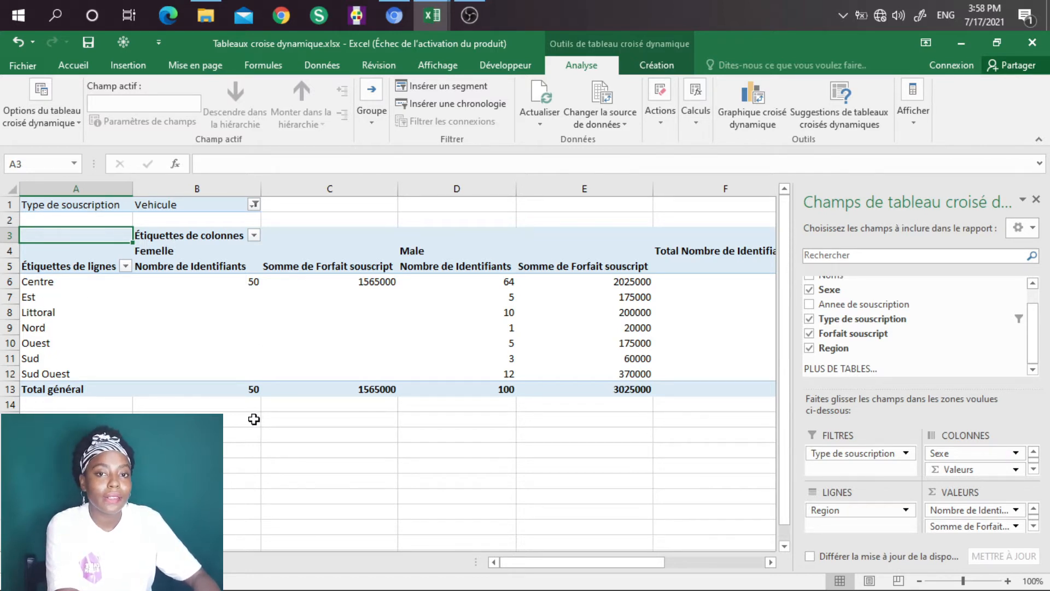
pyautogui.moveTo(253, 380)
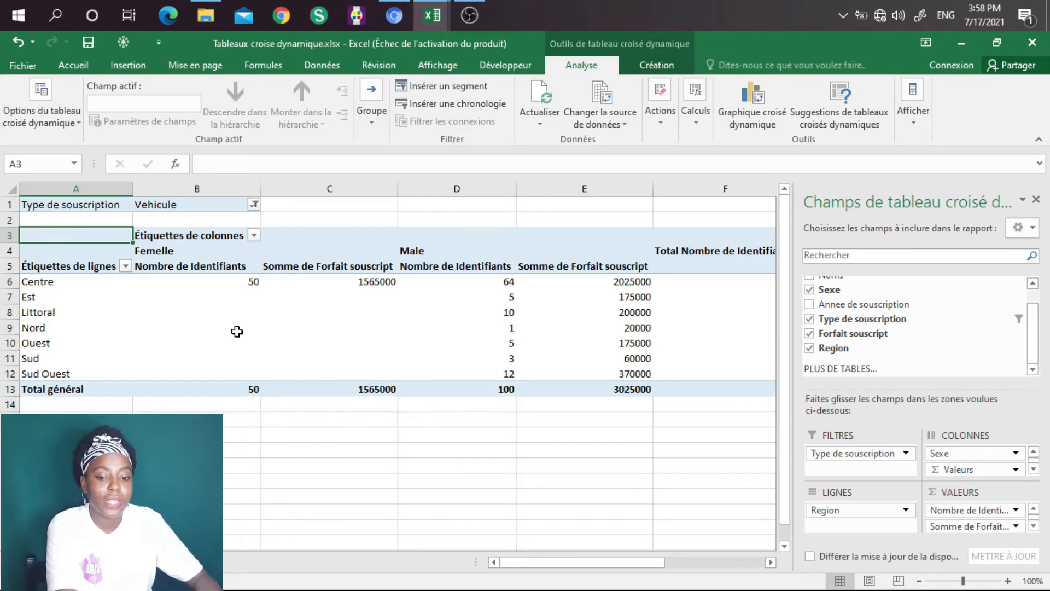
# Step: Try Type de souscription as a row field beneath Region, review the breakdown, and check the source data
pyautogui.moveTo(226, 337)
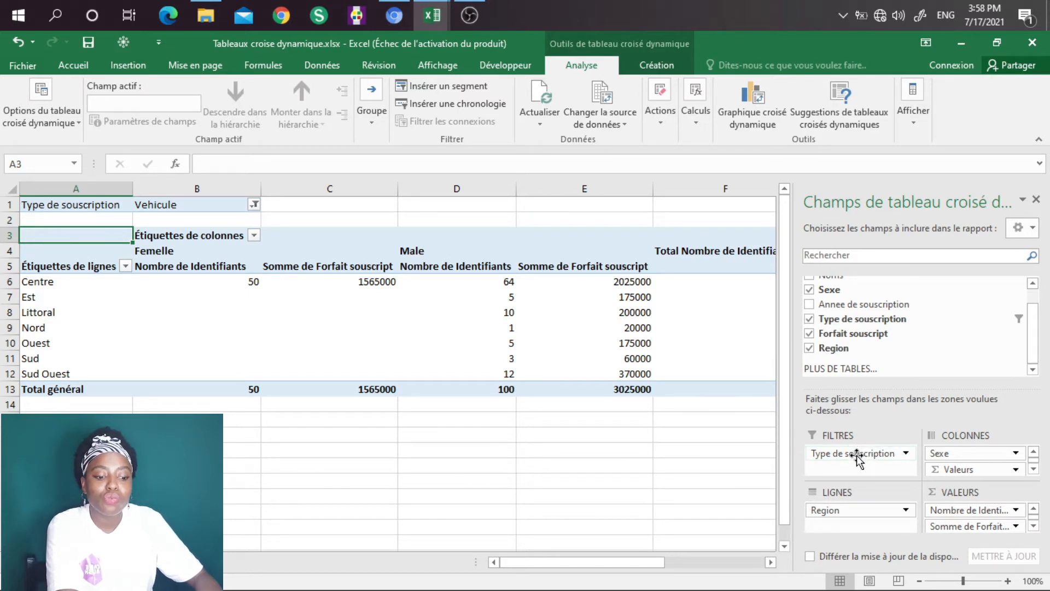
pyautogui.moveTo(856, 455); pyautogui.dragTo(863, 528)
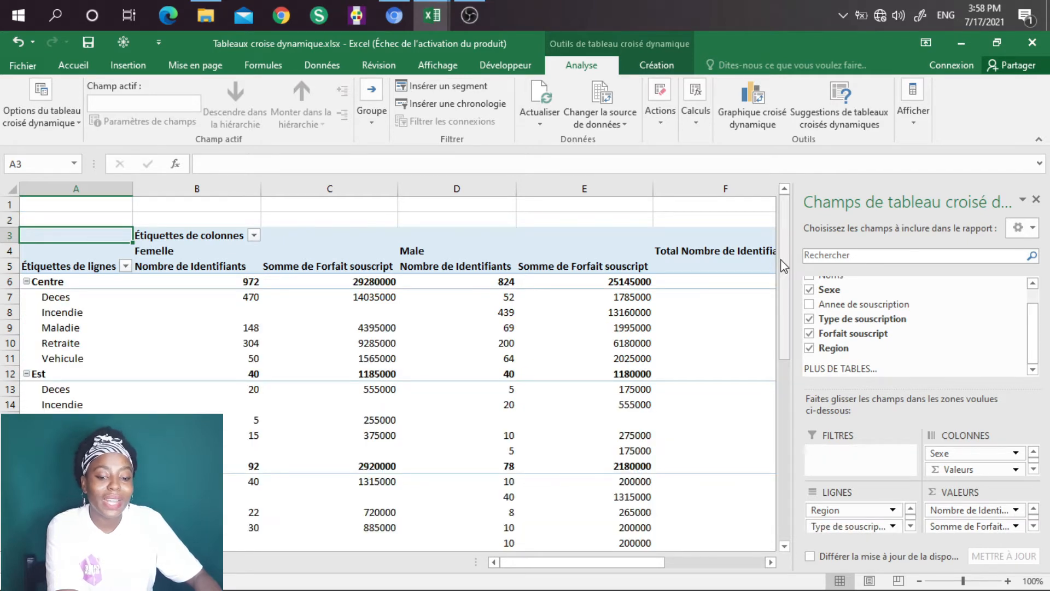
pyautogui.moveTo(785, 266); pyautogui.dragTo(832, 257)
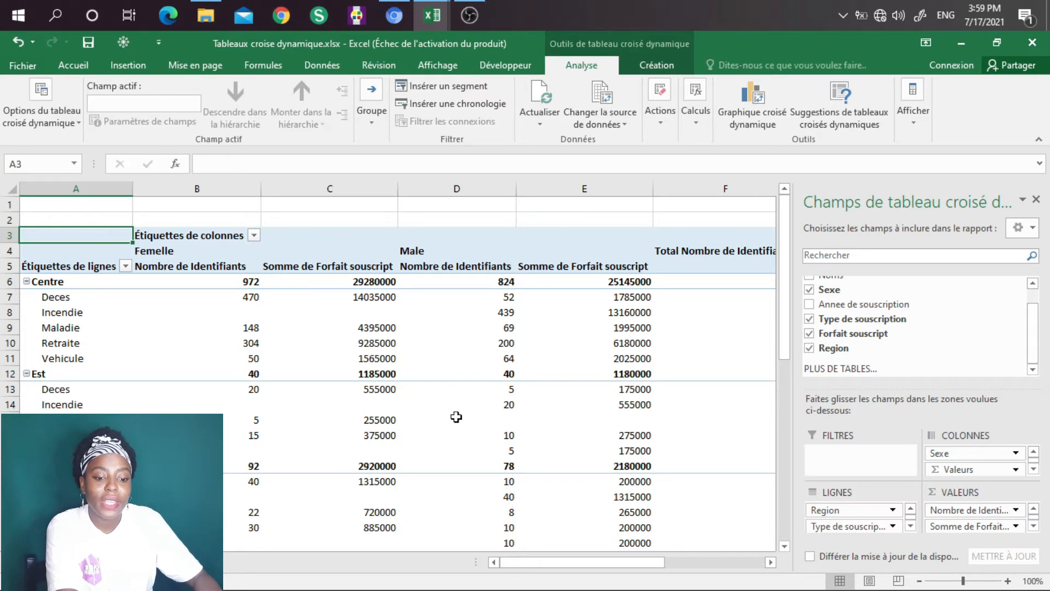
pyautogui.moveTo(784, 298); pyautogui.dragTo(811, 276)
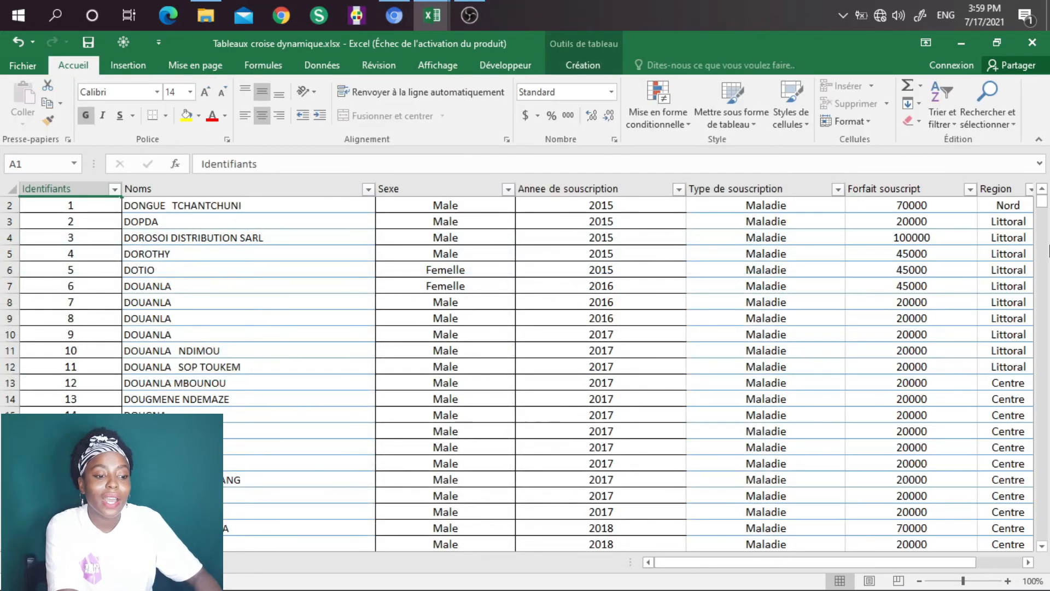
pyautogui.scroll(1, 1047, 206)
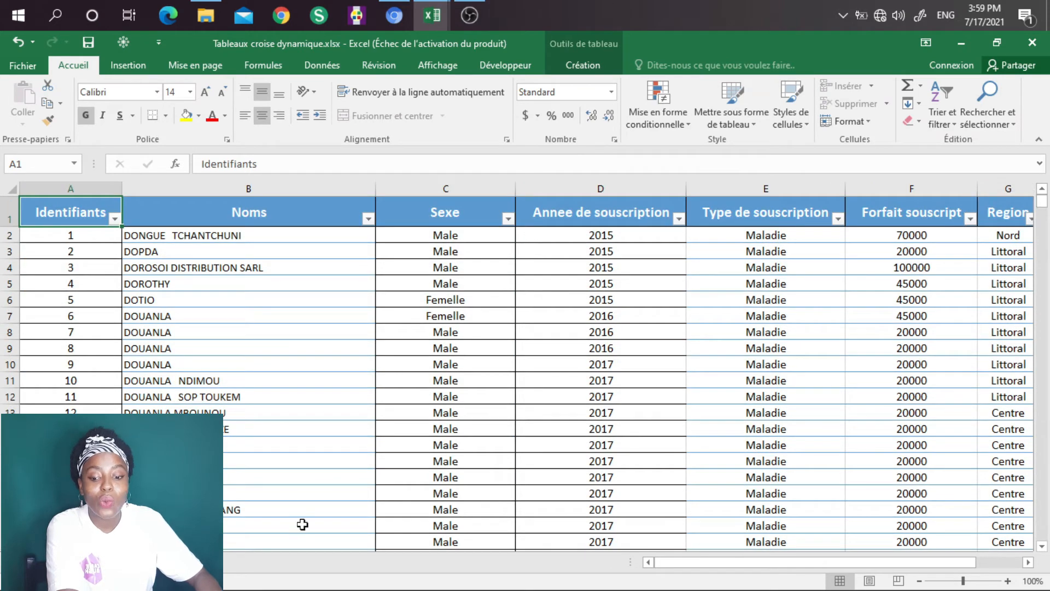
pyautogui.click(82, 562)
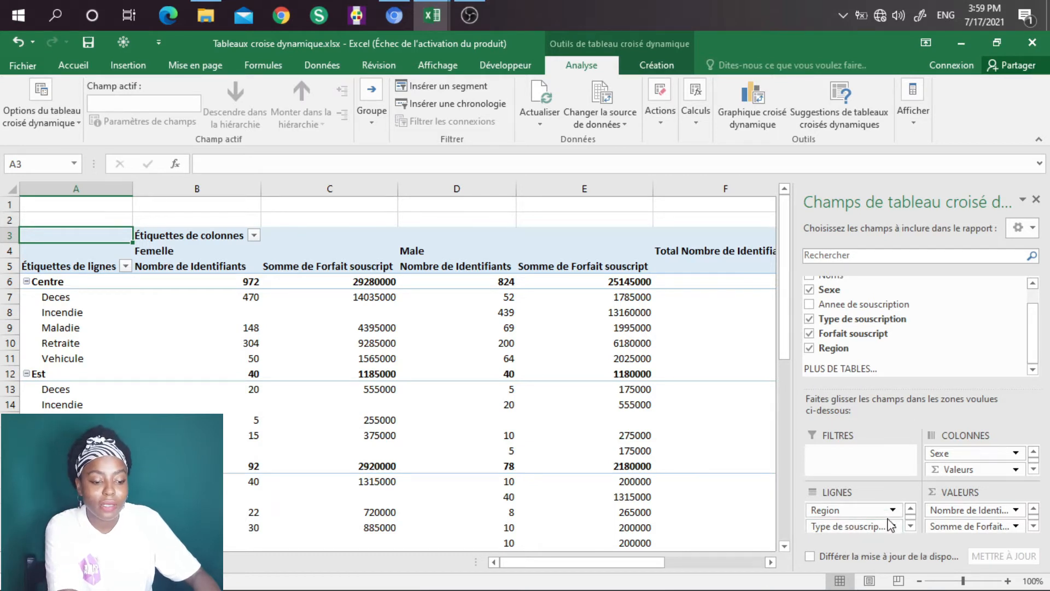
# Step: Return Type de souscription to the report filters and restrict the pivot table to Incendie
pyautogui.moveTo(852, 526); pyautogui.dragTo(852, 464)
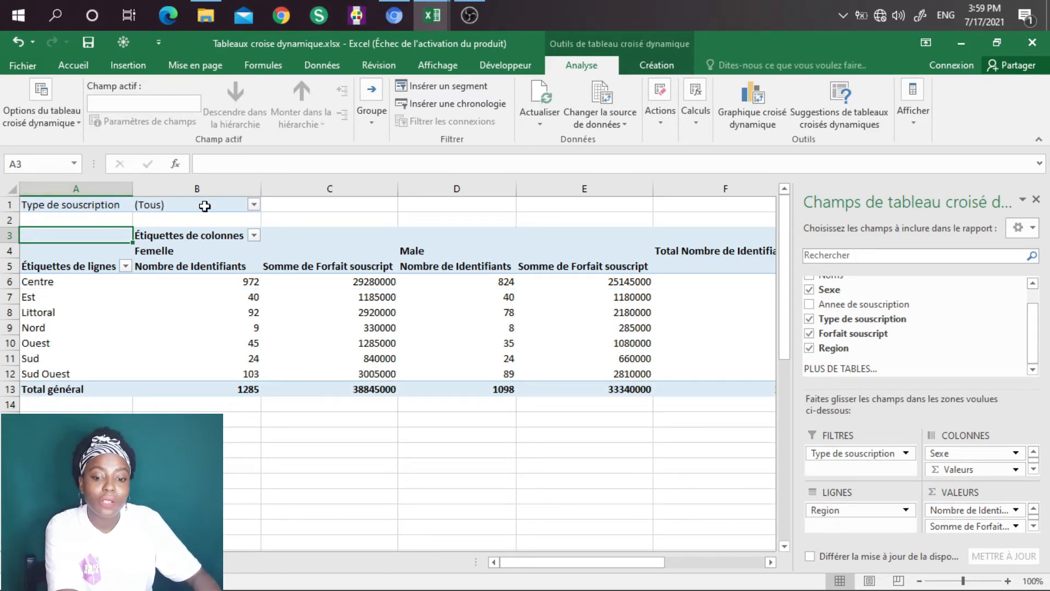
pyautogui.click(253, 205)
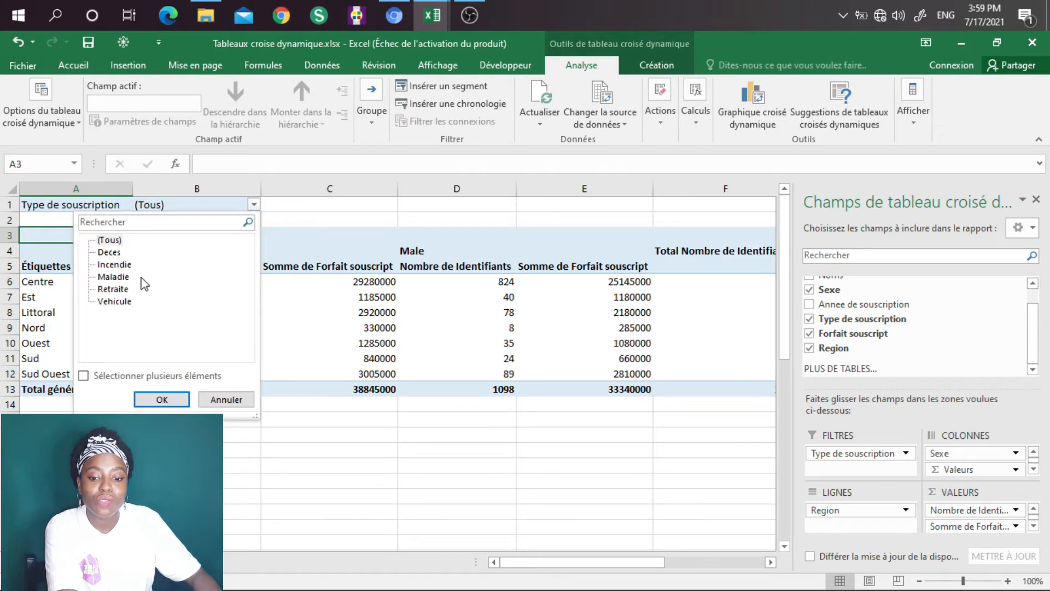
pyautogui.click(114, 264)
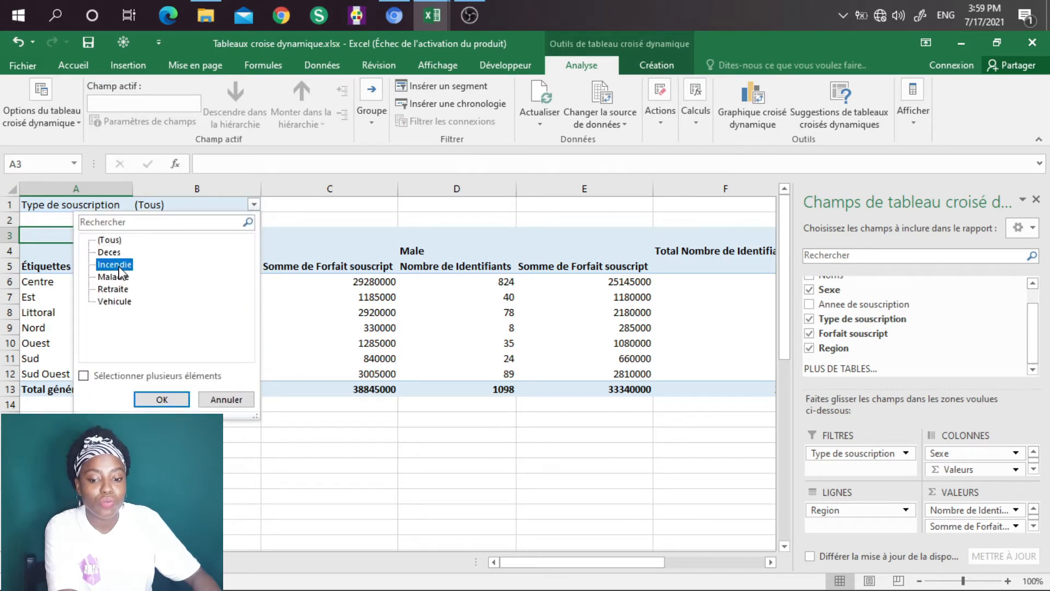
pyautogui.click(163, 399)
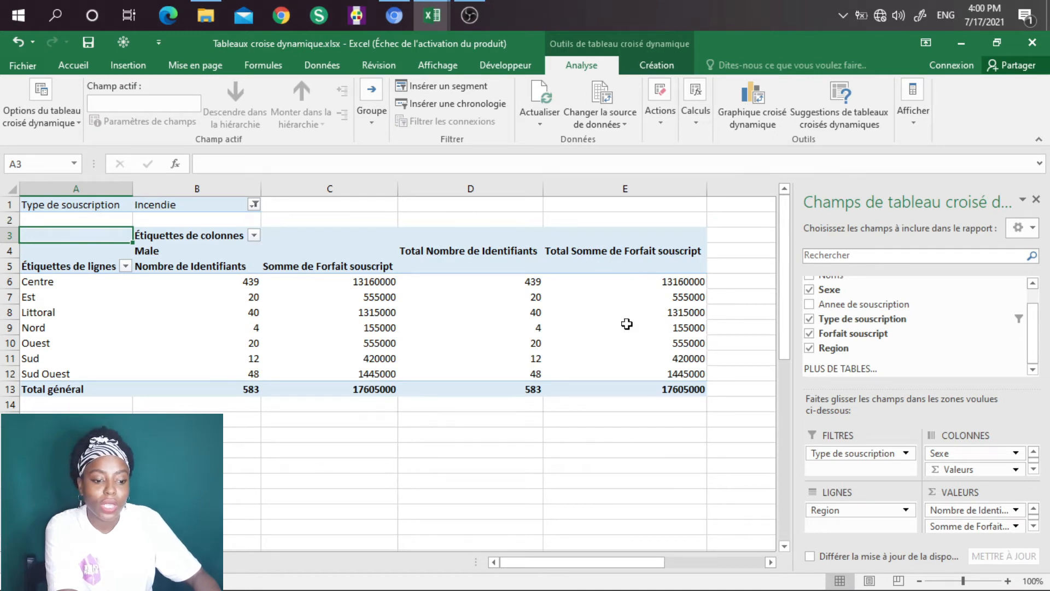
# Step: Add Annee de souscription as a second report filter and restrict the pivot table to 2017
pyautogui.scroll(1, 1031, 319)
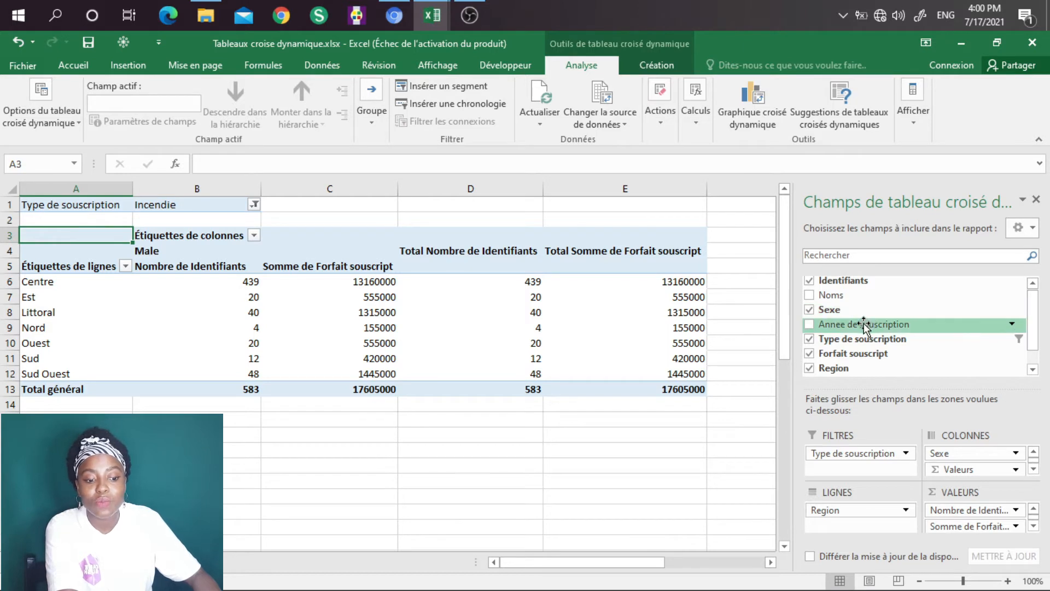
pyautogui.moveTo(864, 325); pyautogui.dragTo(862, 466)
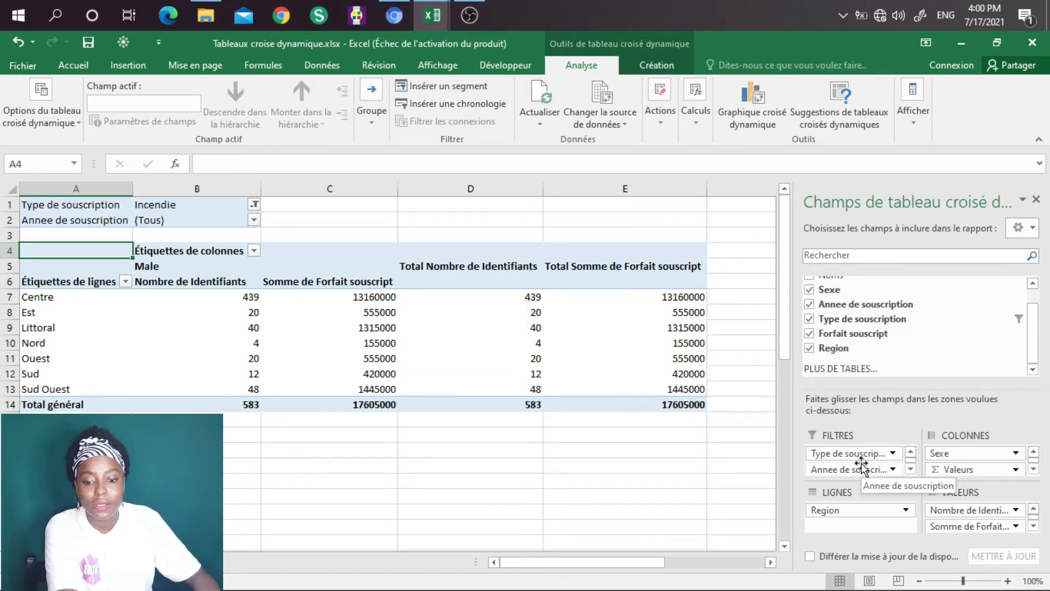
pyautogui.click(254, 221)
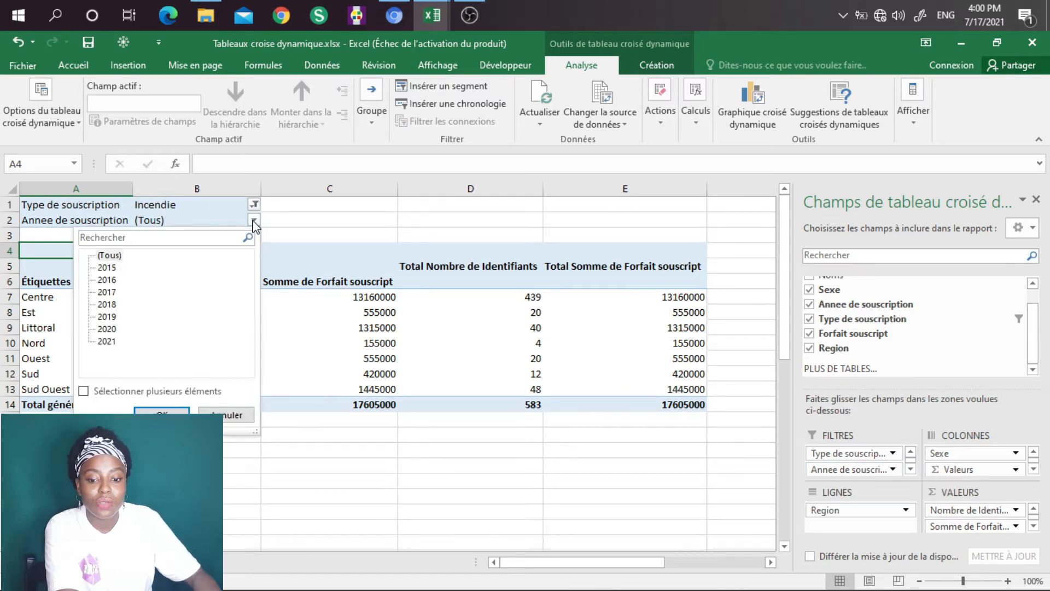
pyautogui.click(104, 293)
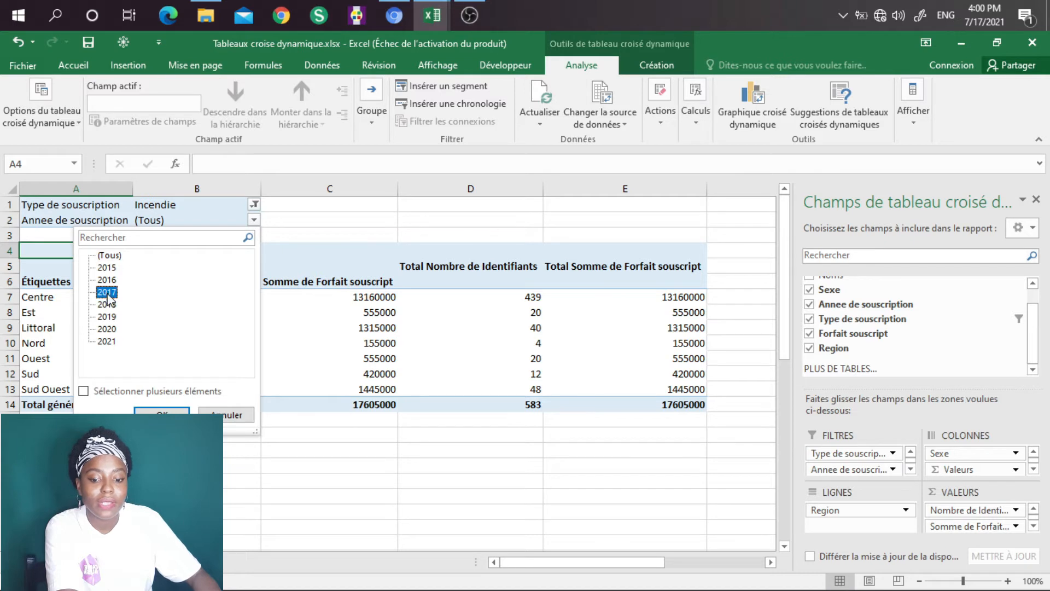
pyautogui.click(163, 411)
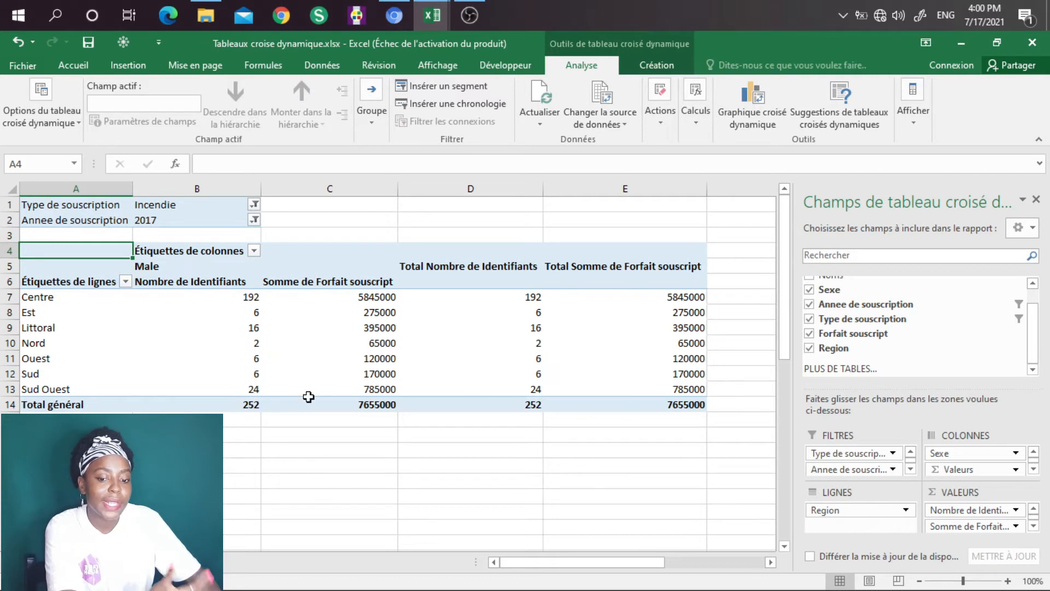
# Step: Create a pivot chart from the source table Tableau1 on a new worksheet
pyautogui.moveTo(308, 396)
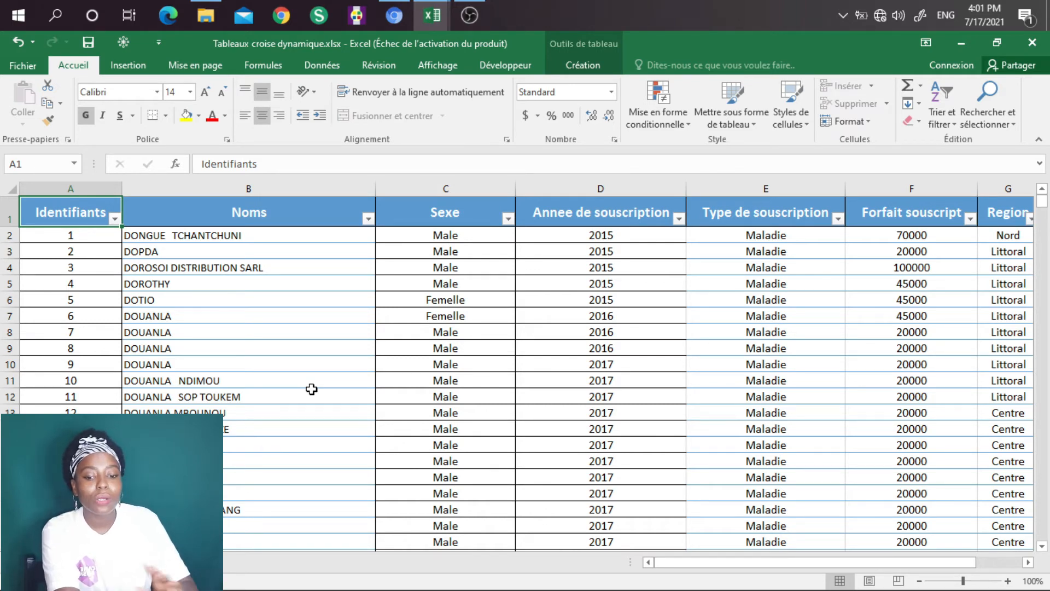
pyautogui.click(126, 66)
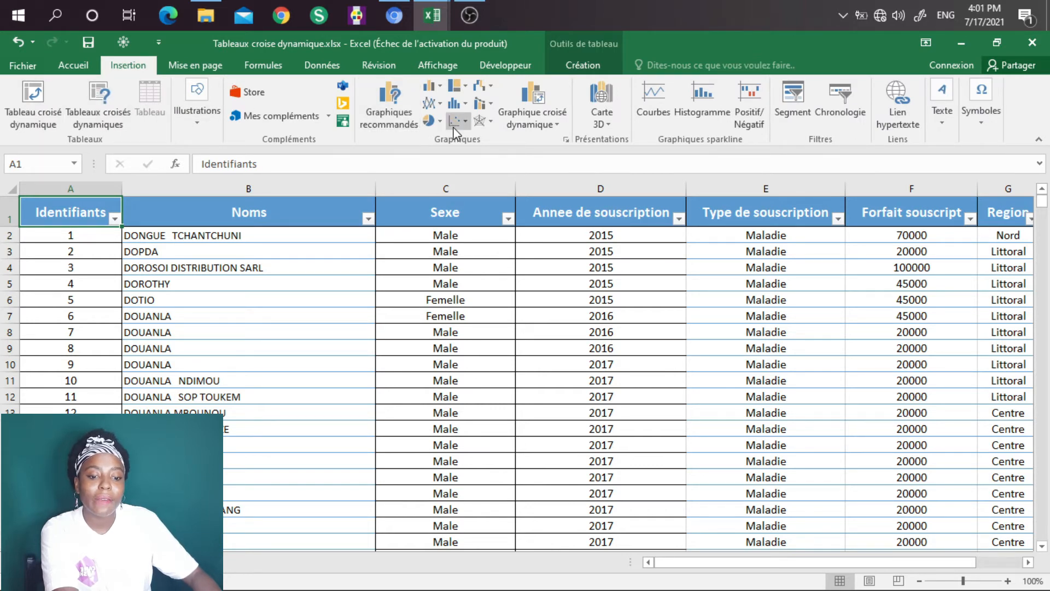
pyautogui.click(557, 125)
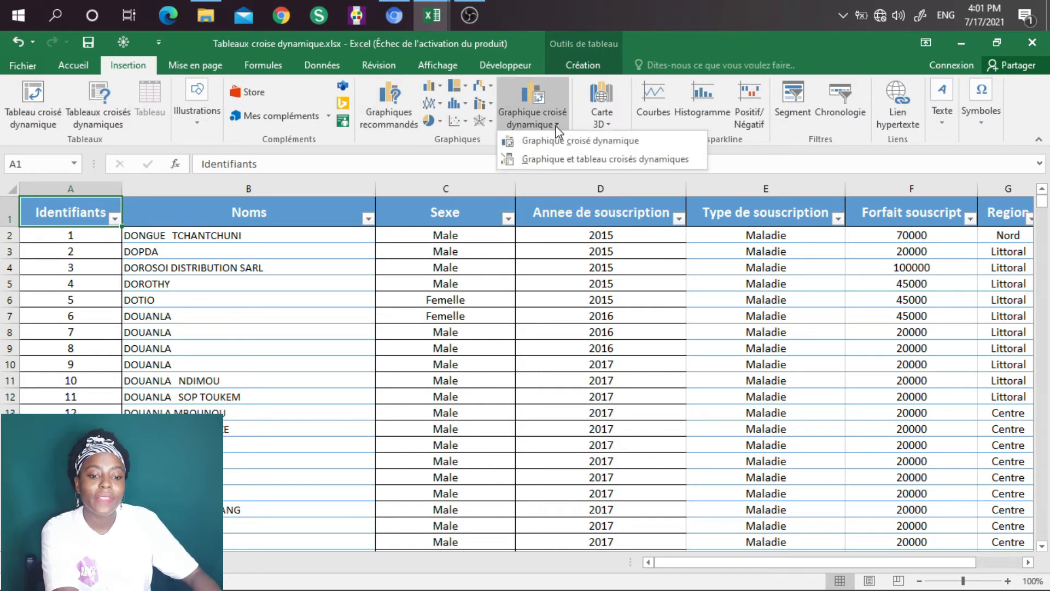
pyautogui.click(556, 143)
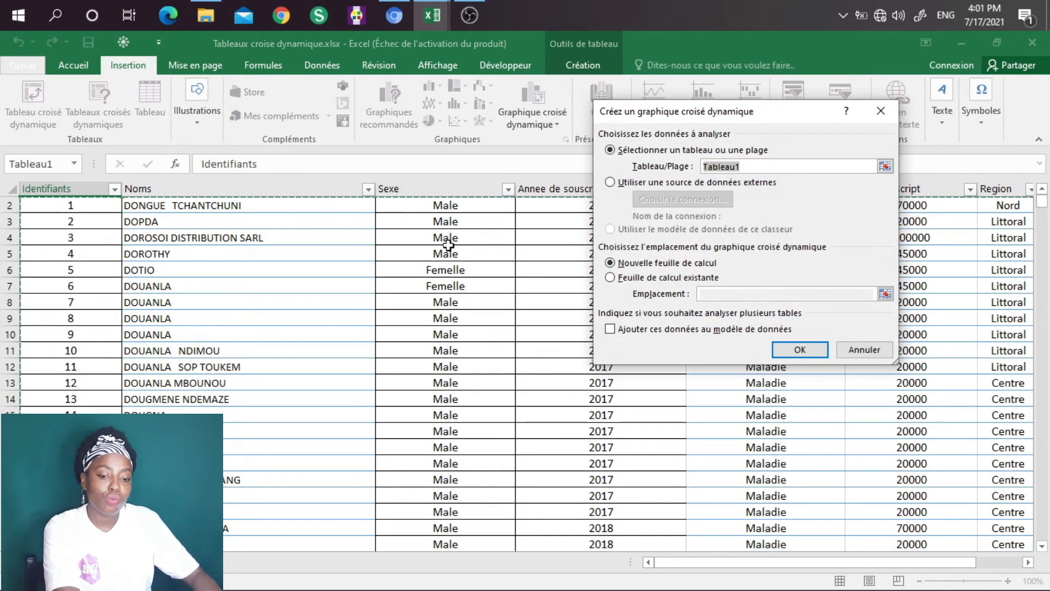
pyautogui.click(800, 349)
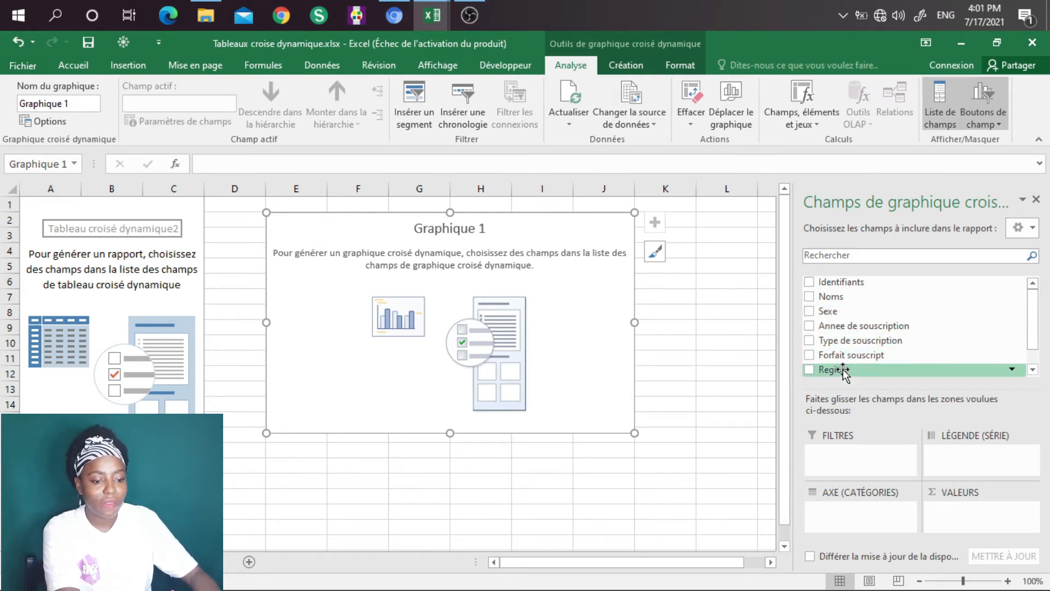
# Step: Build the pivot chart with Region as the axis categories, Sexe as the legend series, and Forfait souscript as the summed value
pyautogui.moveTo(845, 371); pyautogui.dragTo(848, 503)
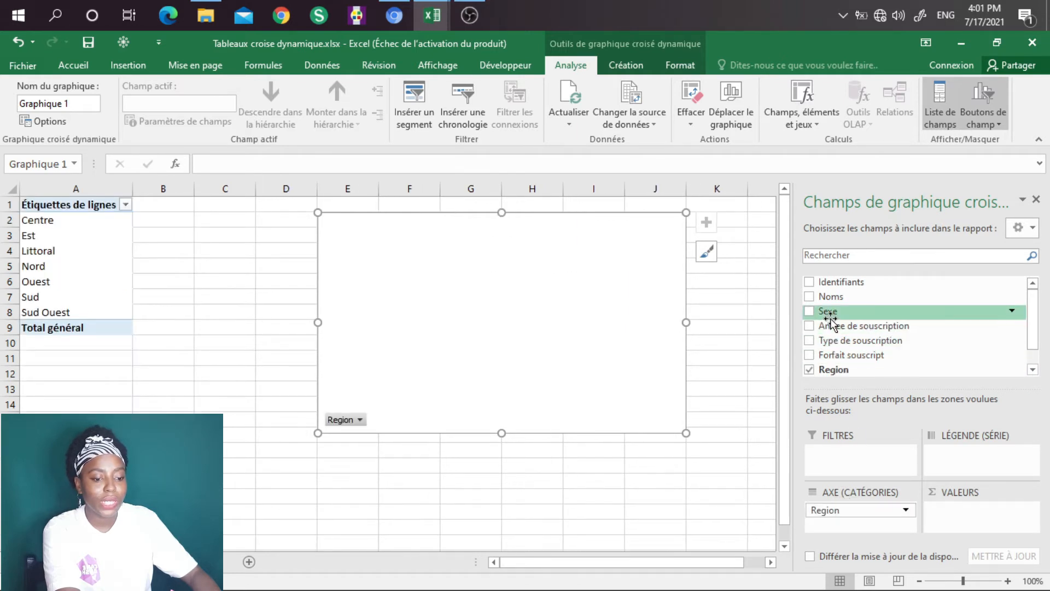
pyautogui.moveTo(830, 312)
pyautogui.mouseDown()
pyautogui.moveTo(949, 432)
pyautogui.moveTo(952, 454)
pyautogui.mouseUp()
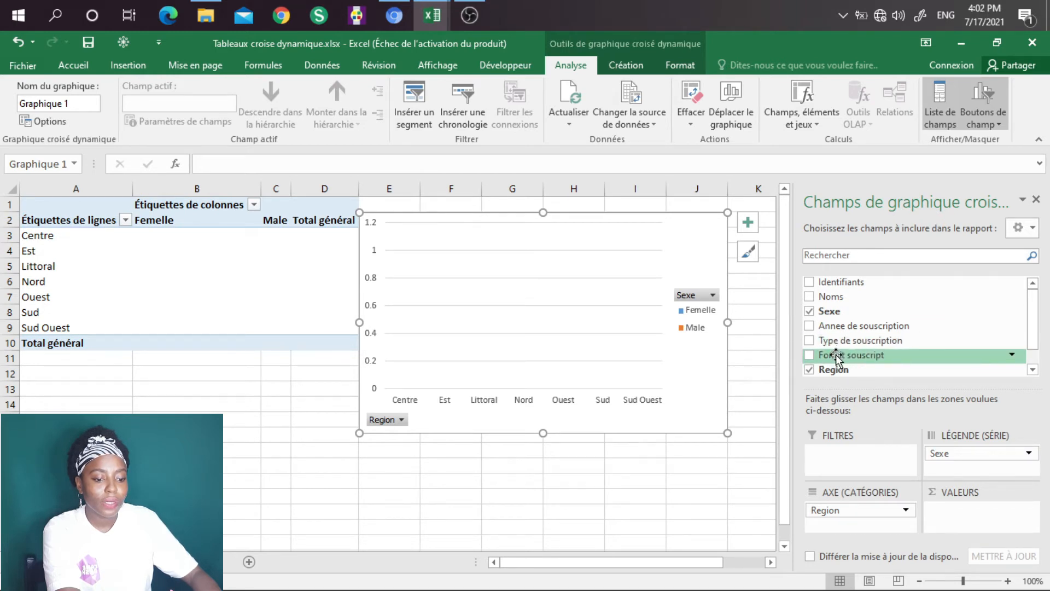
pyautogui.moveTo(826, 355)
pyautogui.mouseDown()
pyautogui.moveTo(856, 356)
pyautogui.moveTo(935, 454)
pyautogui.moveTo(961, 510)
pyautogui.mouseUp()
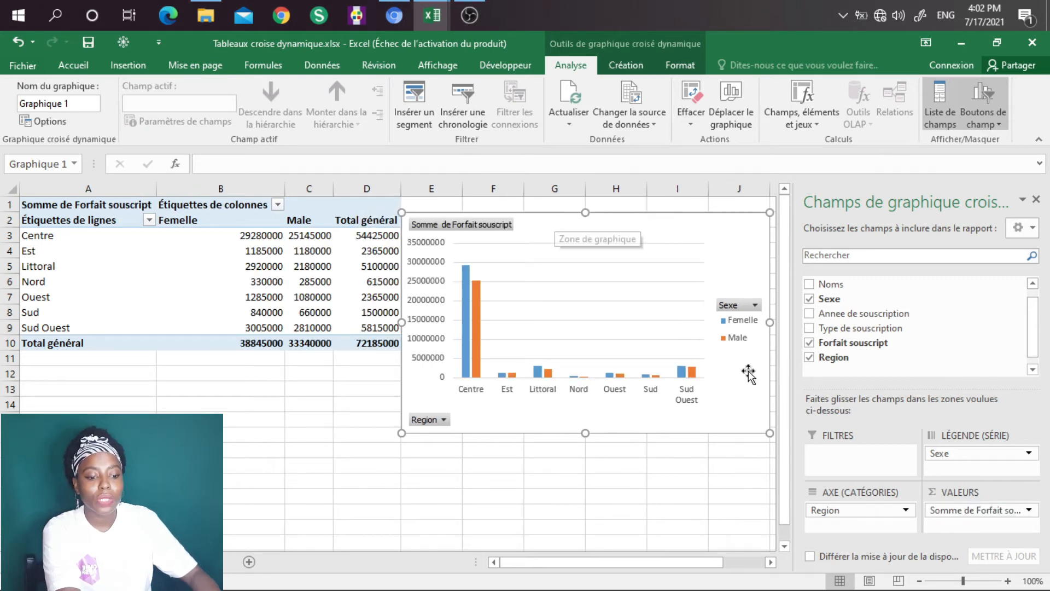
pyautogui.moveTo(737, 357); pyautogui.dragTo(746, 350)
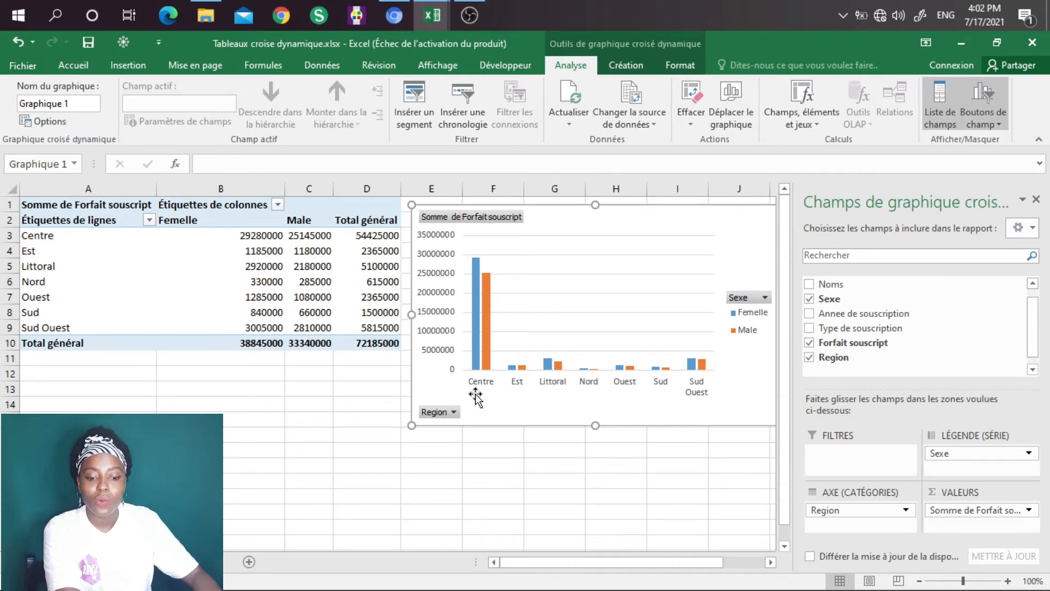
# Step: Add Identifiants as a second value field of the pivot chart and move the chart below the pivot table
pyautogui.moveTo(478, 345)
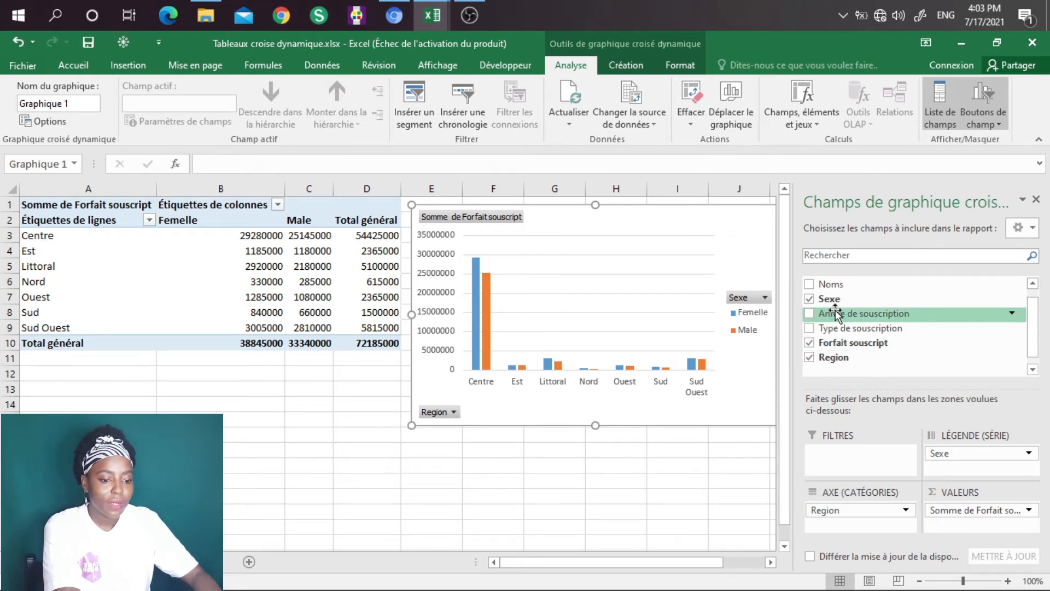
pyautogui.scroll(1, 1033, 337)
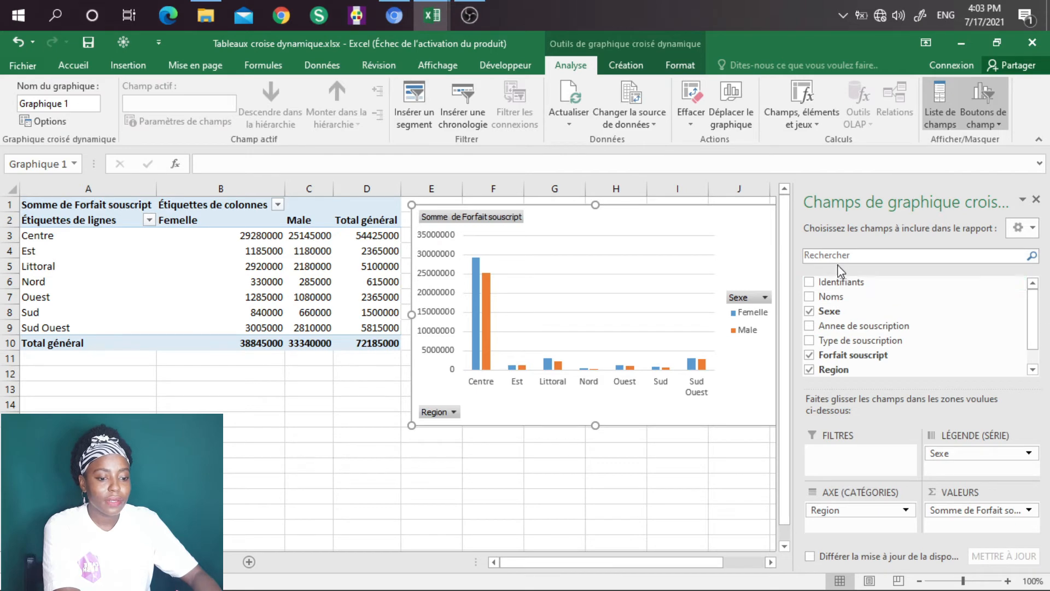
pyautogui.moveTo(835, 281); pyautogui.dragTo(983, 529)
pyautogui.moveTo(746, 206); pyautogui.dragTo(373, 377)
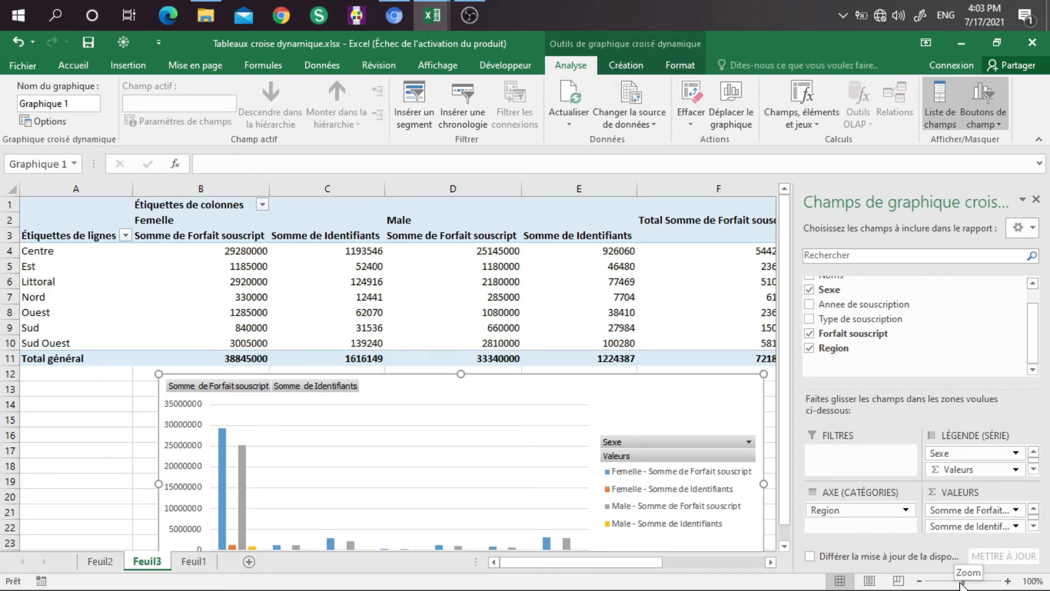
pyautogui.moveTo(964, 583); pyautogui.dragTo(958, 582)
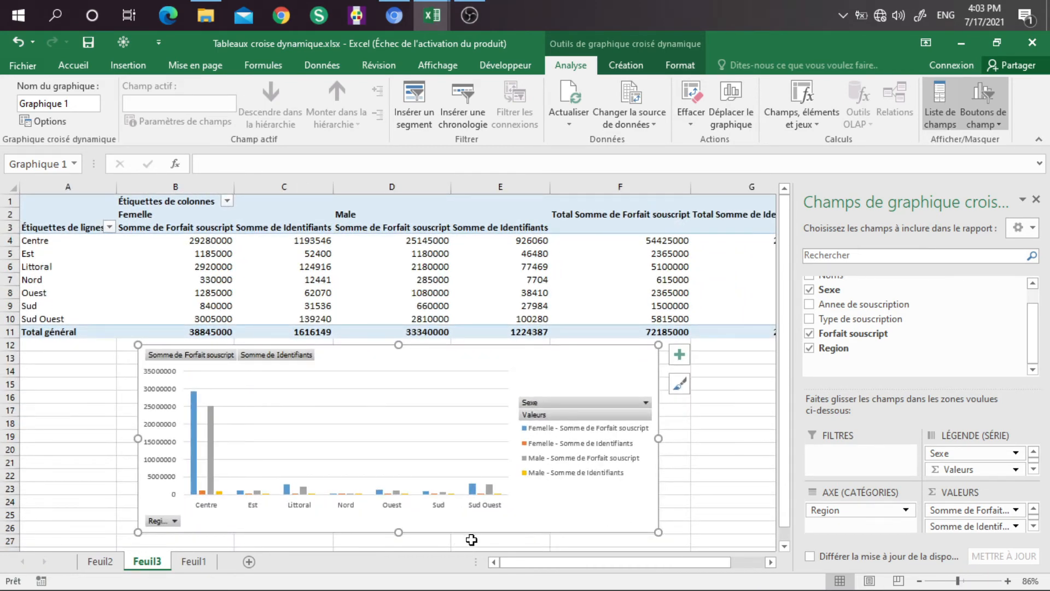
# Step: Change the summary calculation of the pivot chart's Identifiants value field to Nombre
pyautogui.click(972, 526)
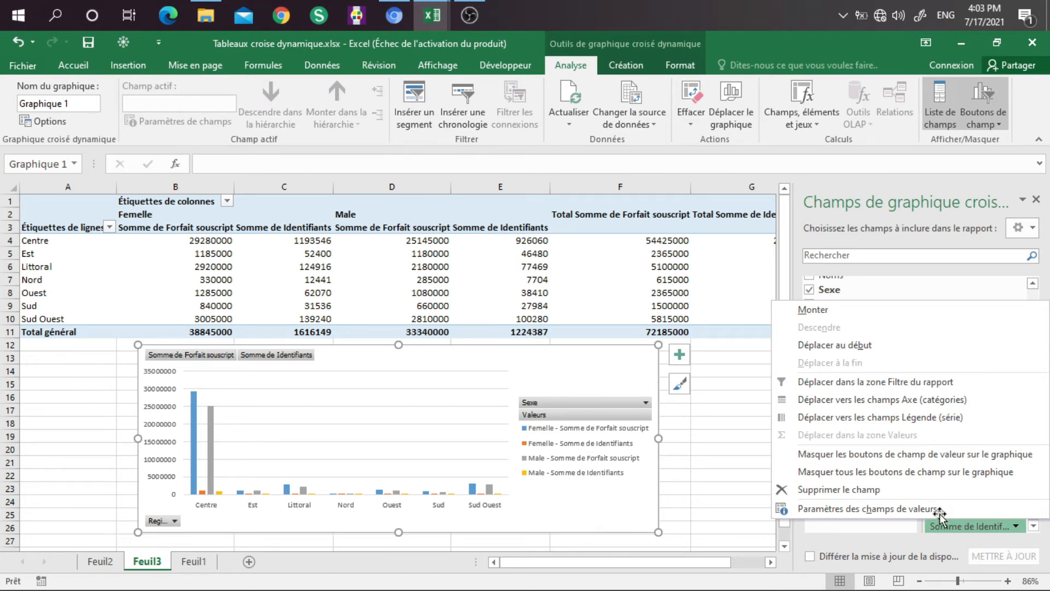
pyautogui.click(892, 509)
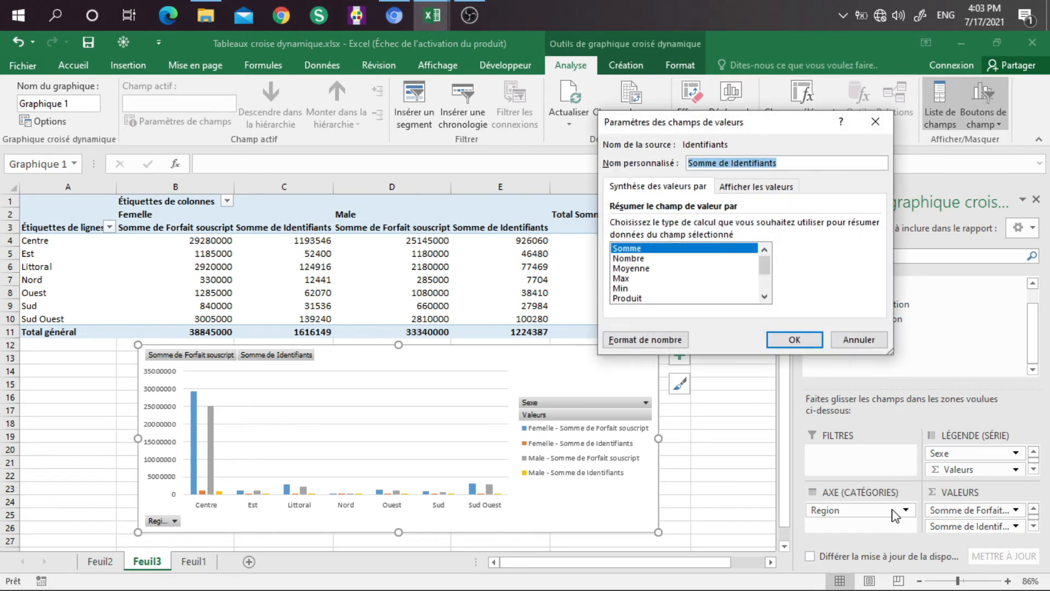
pyautogui.click(625, 259)
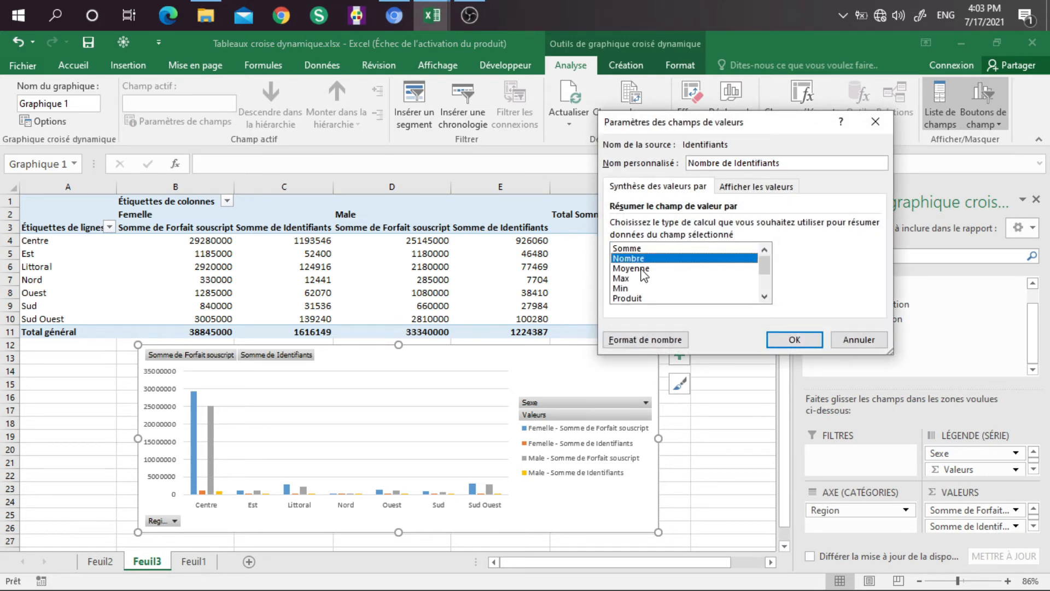
pyautogui.moveTo(765, 266)
pyautogui.mouseDown()
pyautogui.moveTo(766, 295)
pyautogui.moveTo(770, 254)
pyautogui.mouseUp()
pyautogui.click(794, 340)
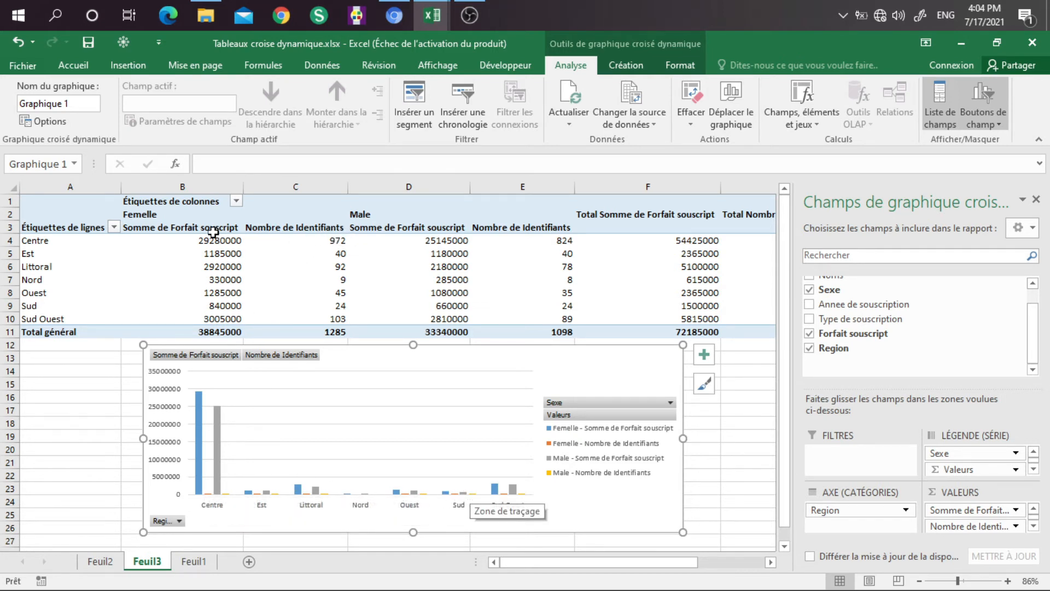
# Step: Compare the subscribed amounts and subscriber counts by region and sex in the pivot table and its chart
pyautogui.moveTo(337, 242)
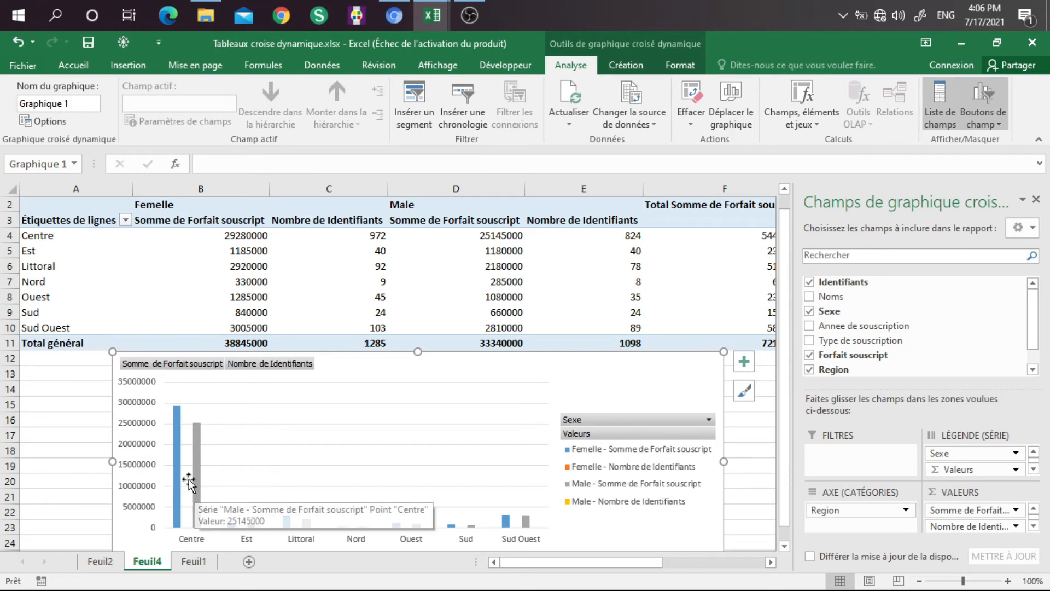
pyautogui.moveTo(371, 238)
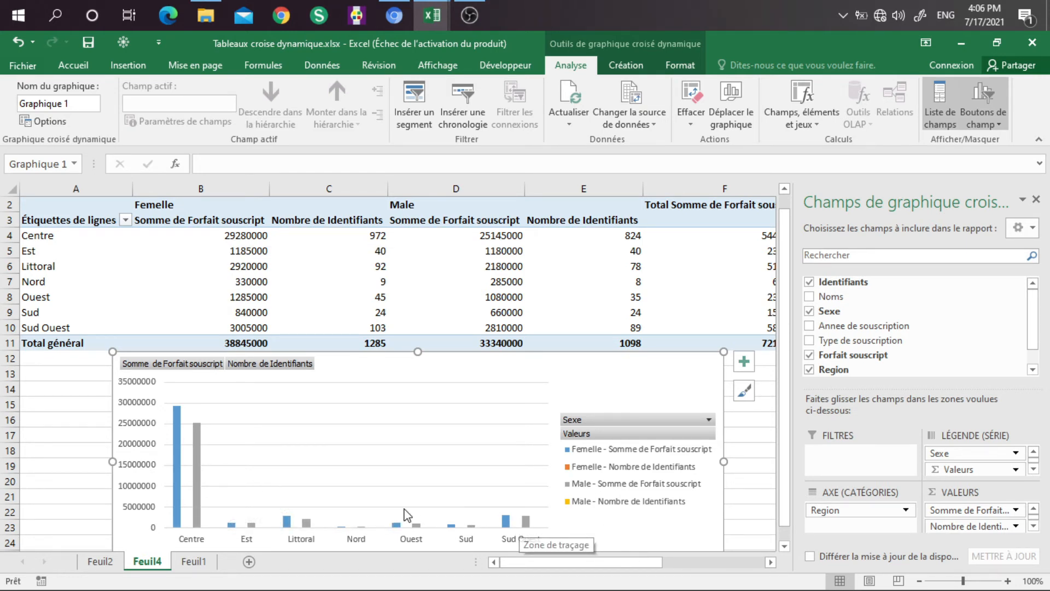
pyautogui.moveTo(178, 477)
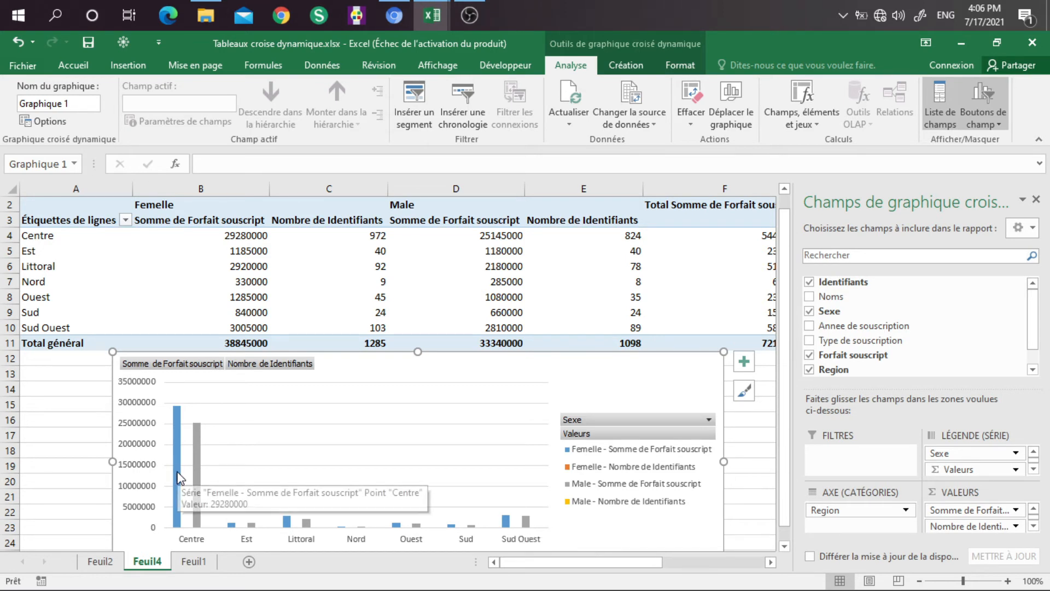
# Step: Plot the Femelle - Somme de Forfait souscript series of the pivot chart on the secondary axis
pyautogui.doubleClick(403, 374)
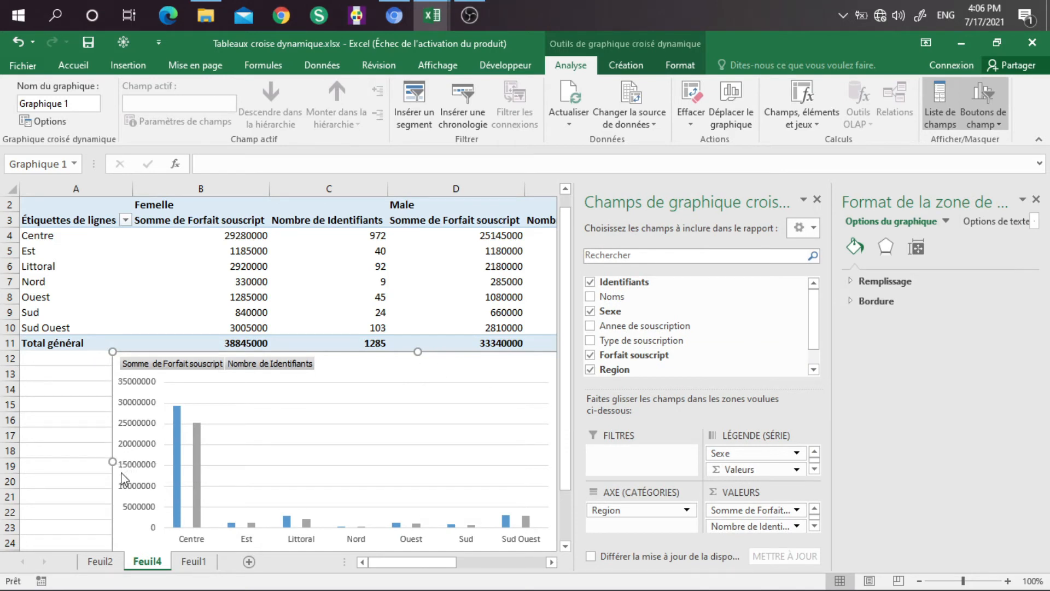
pyautogui.click(177, 462)
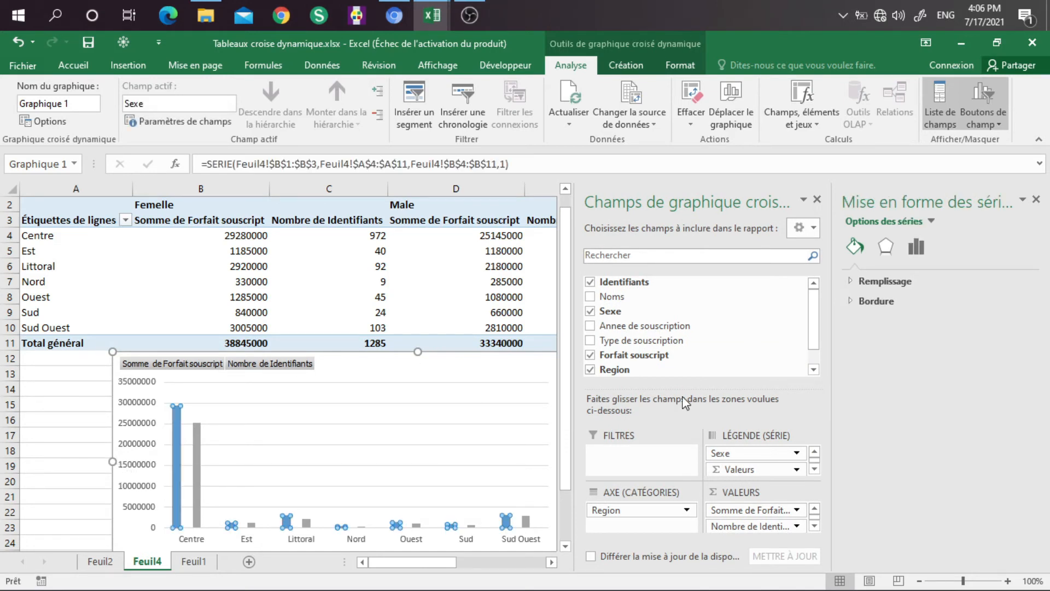
pyautogui.click(921, 249)
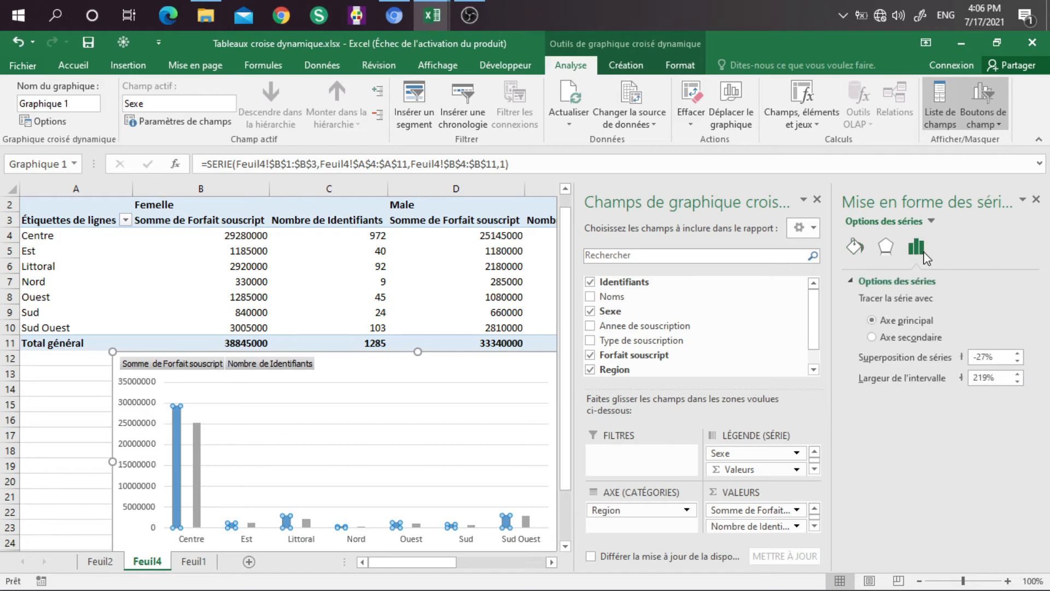
pyautogui.click(872, 337)
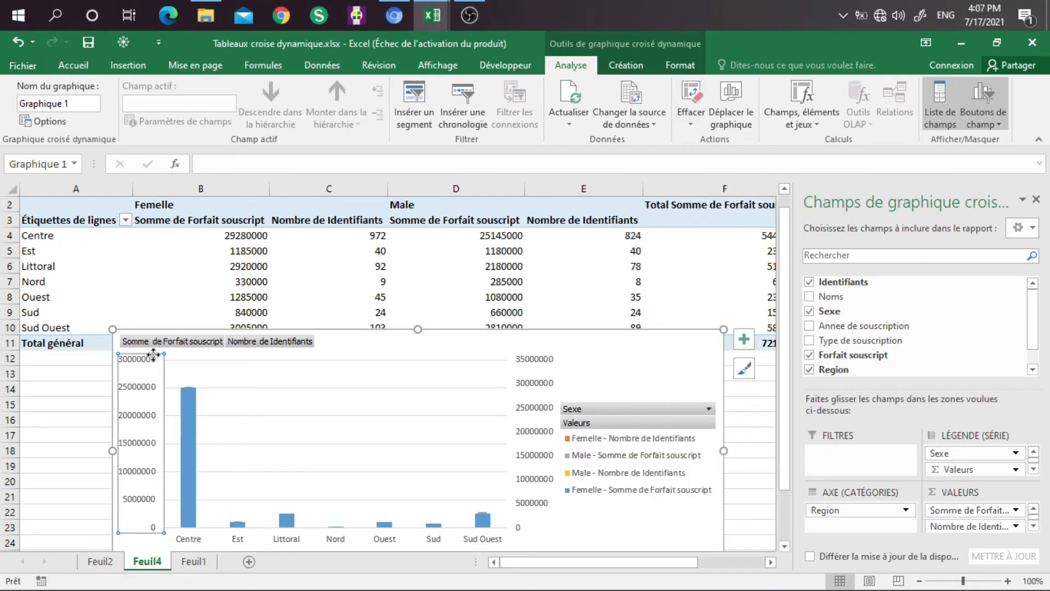
# Step: Set the maximum of the chart's primary vertical axis to 1000
pyautogui.doubleClick(153, 354)
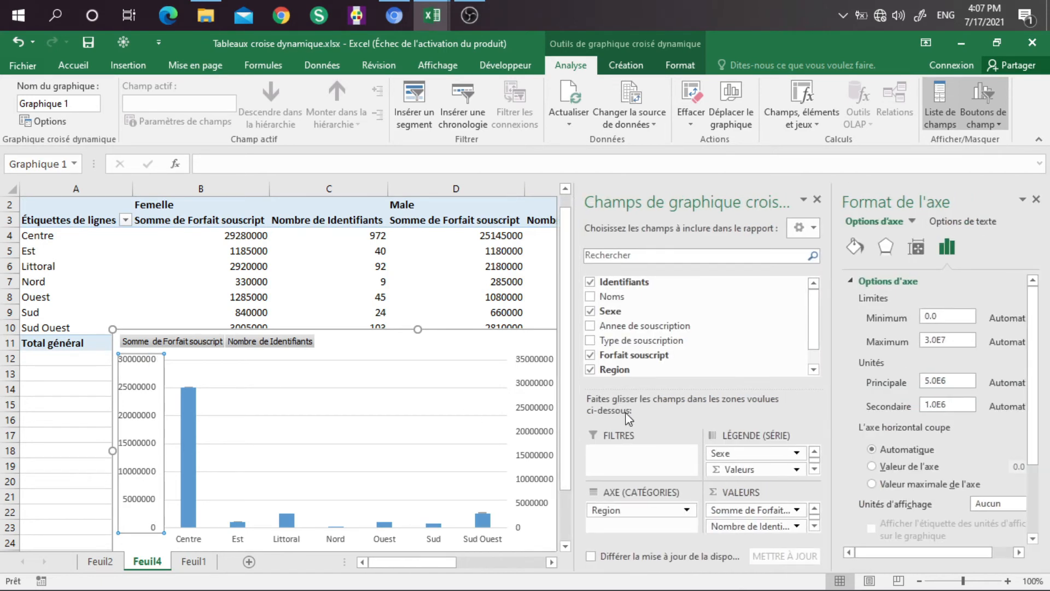
pyautogui.moveTo(953, 343); pyautogui.dragTo(926, 344)
pyautogui.write('1000')
pyautogui.click(86, 486)
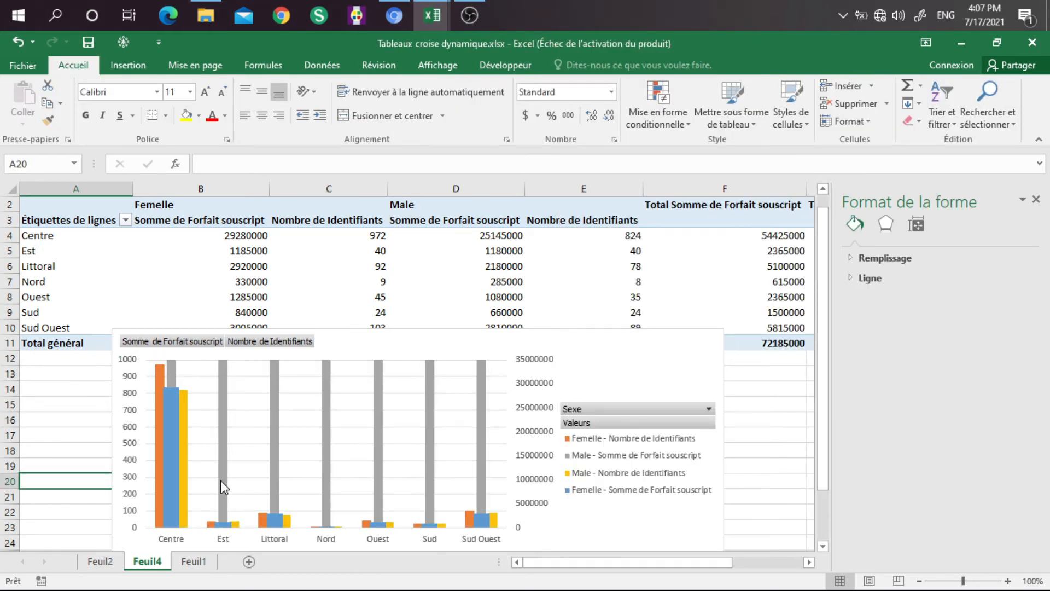
# Step: Plot the Male - Somme de Forfait souscript series on the secondary axis and close the series formatting options
pyautogui.click(222, 403)
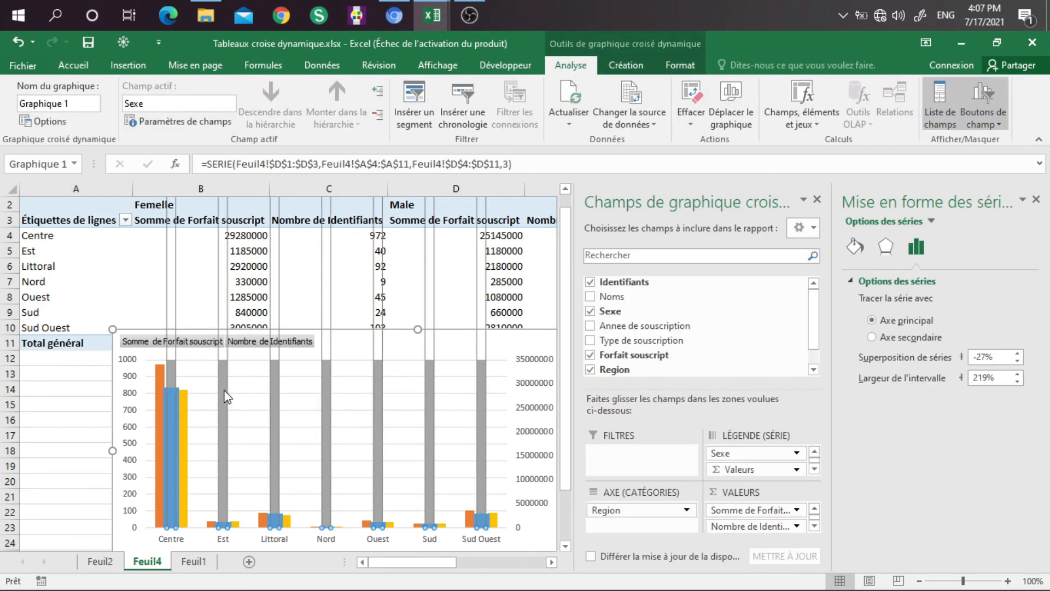
pyautogui.click(871, 337)
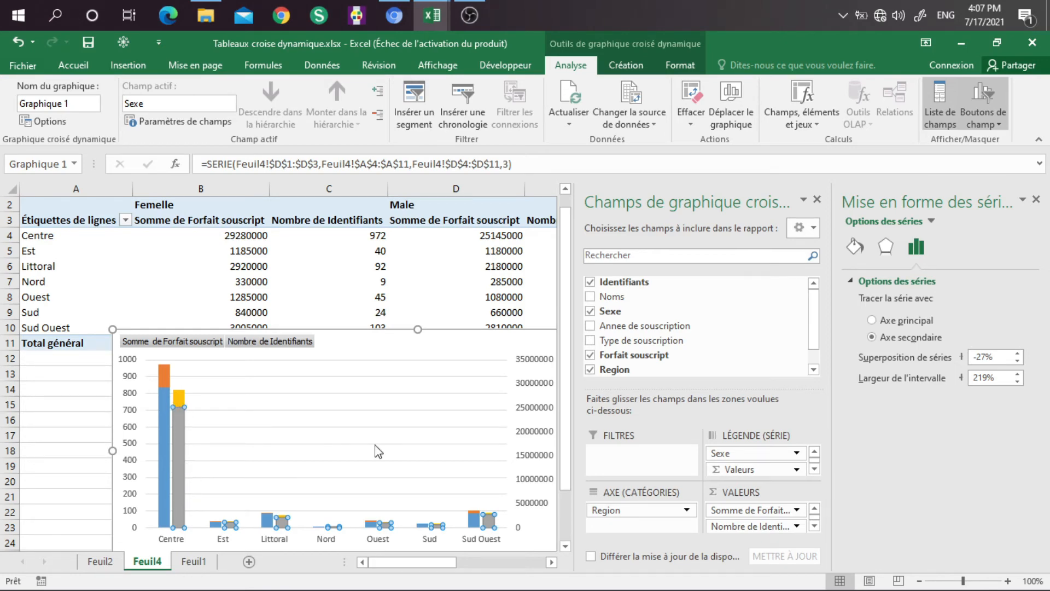
pyautogui.click(1036, 199)
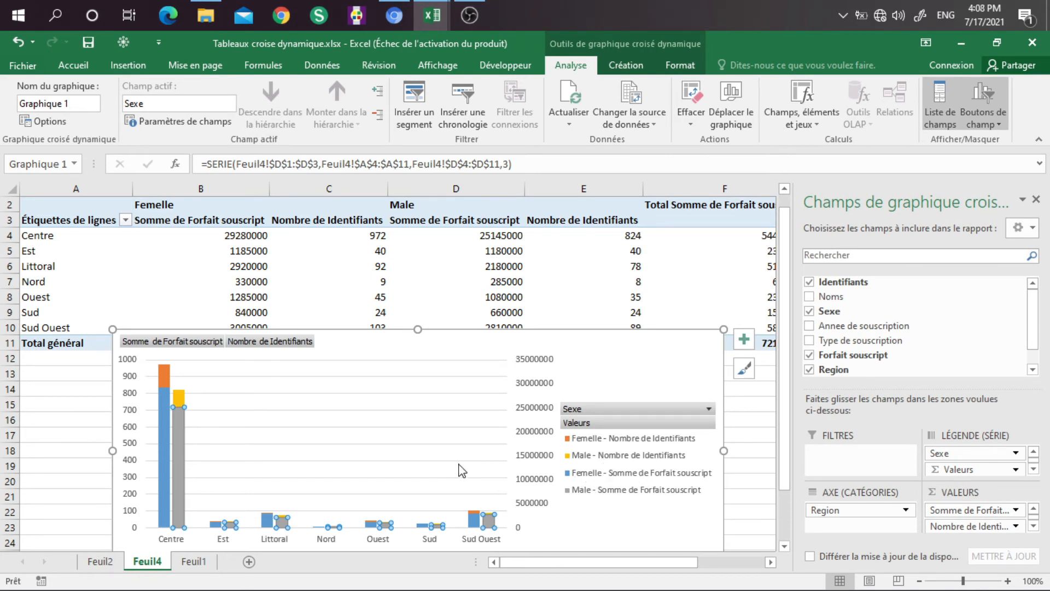
# Step: Change the chart type of the Femelle and Male Nombre de Identifiants series to Courbes, keeping the amount series as grouped columns
pyautogui.rightClick(593, 348)
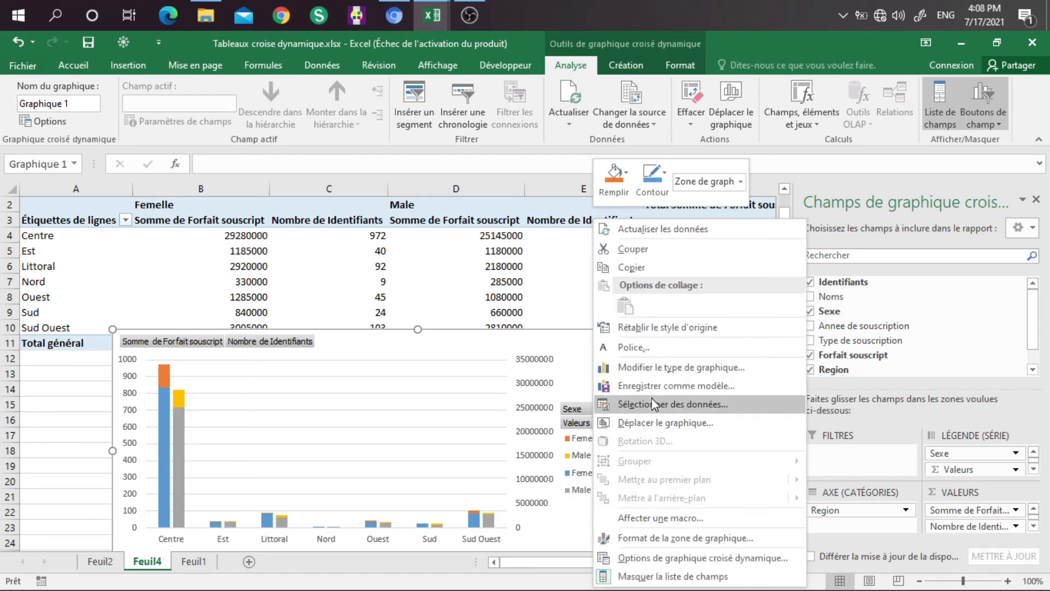
pyautogui.click(671, 371)
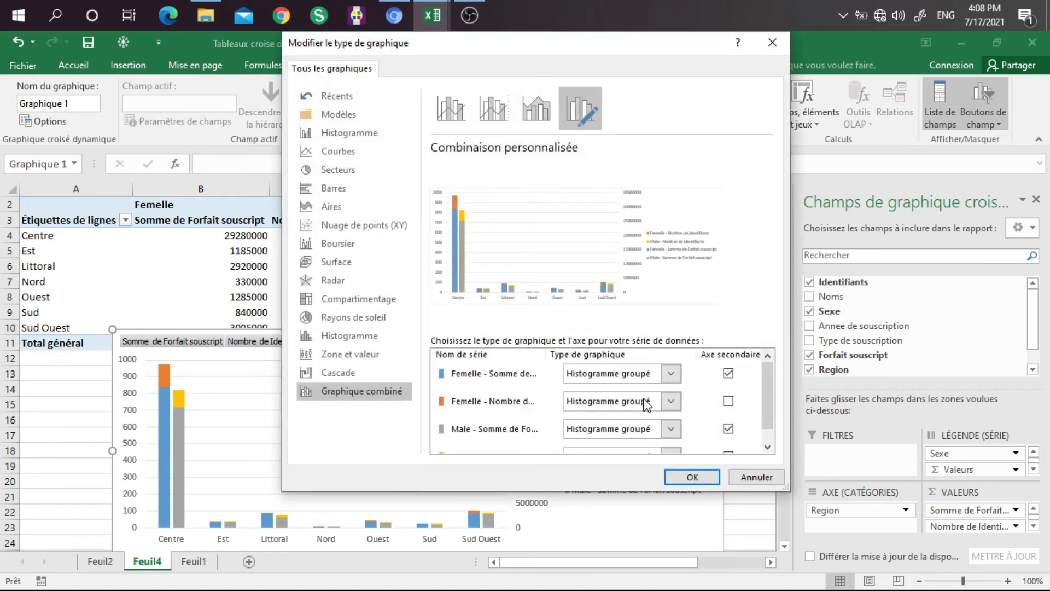
pyautogui.click(669, 402)
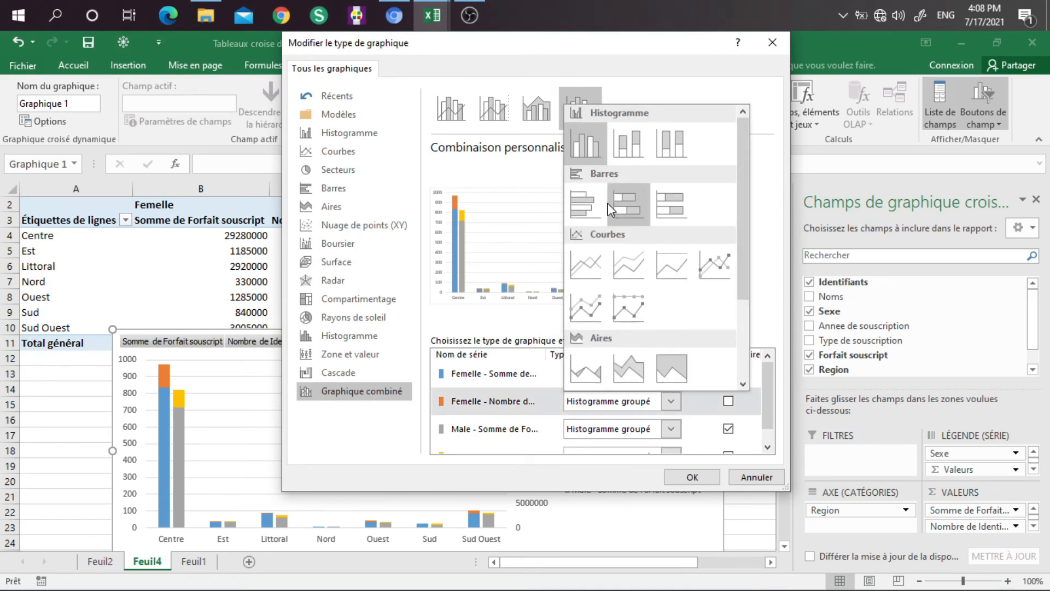
pyautogui.click(590, 257)
pyautogui.moveTo(770, 406); pyautogui.dragTo(770, 425)
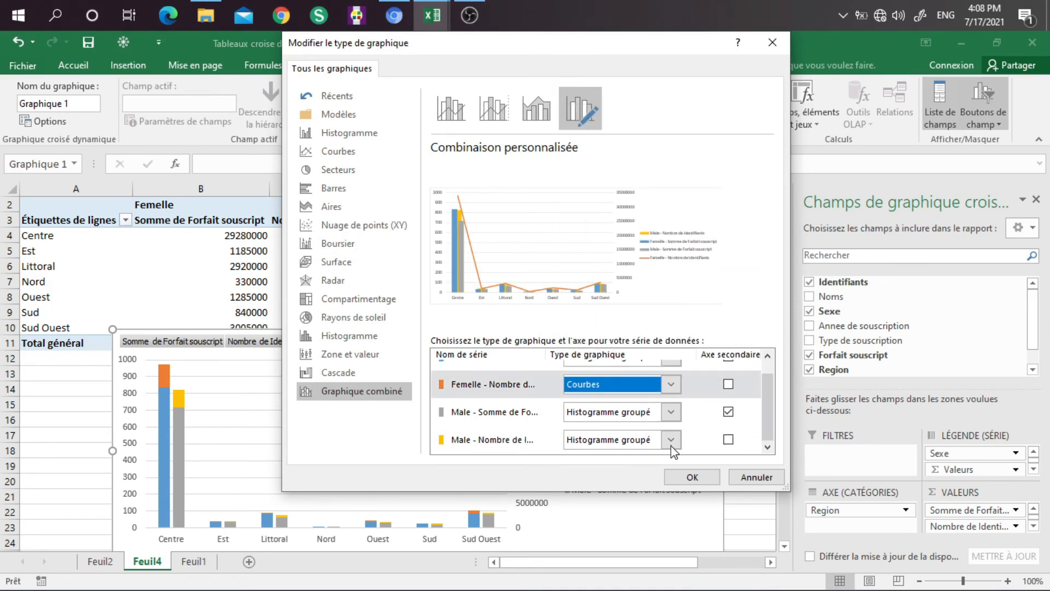
pyautogui.click(668, 434)
pyautogui.click(590, 295)
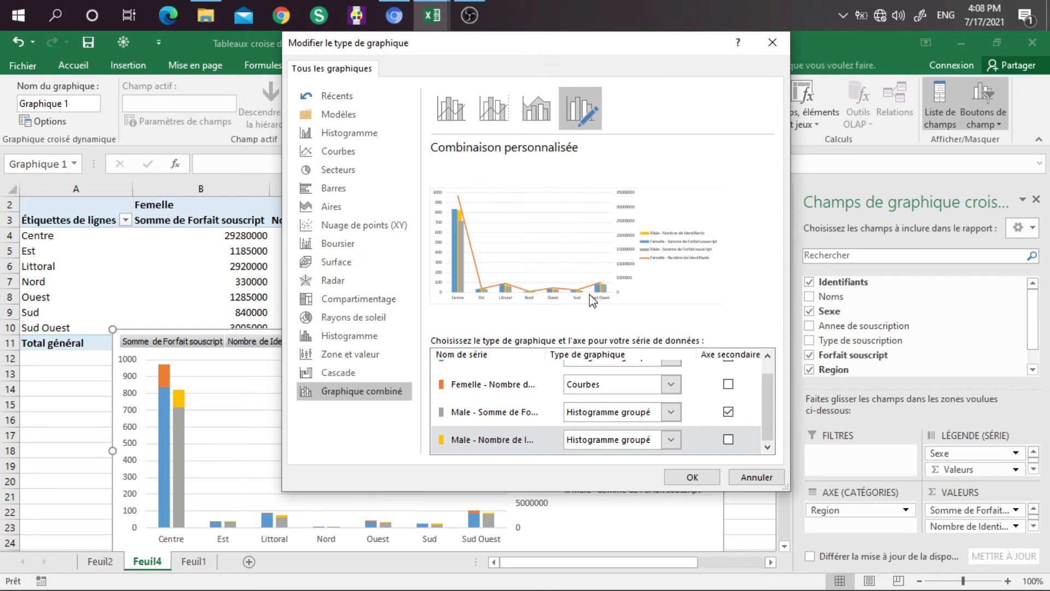
pyautogui.click(685, 482)
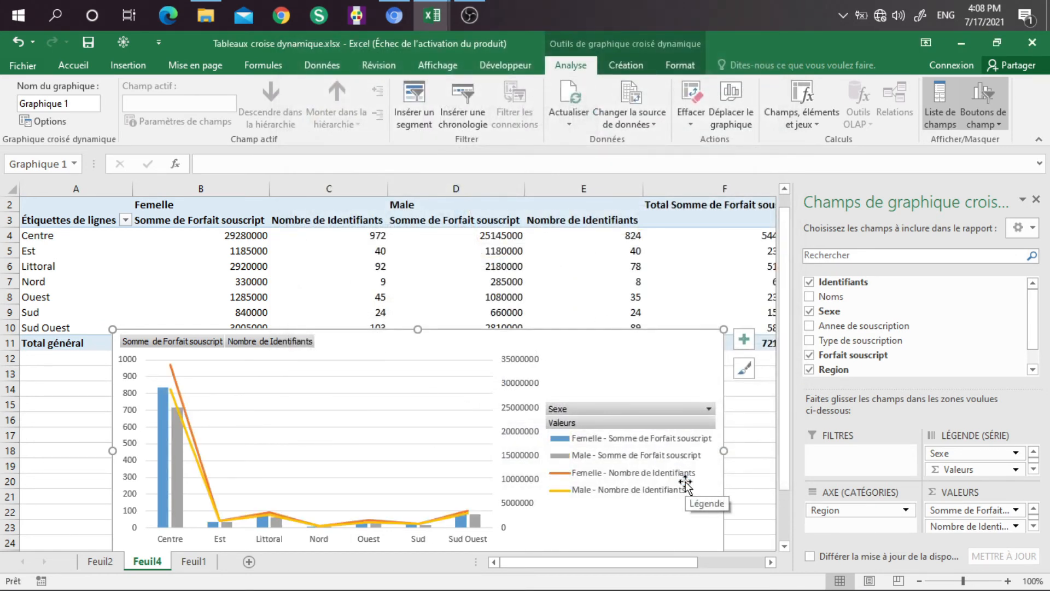
# Step: Raise the maximum of the chart's primary vertical axis to 5000, check the amount and count series, and close the formatting options
pyautogui.click(133, 365)
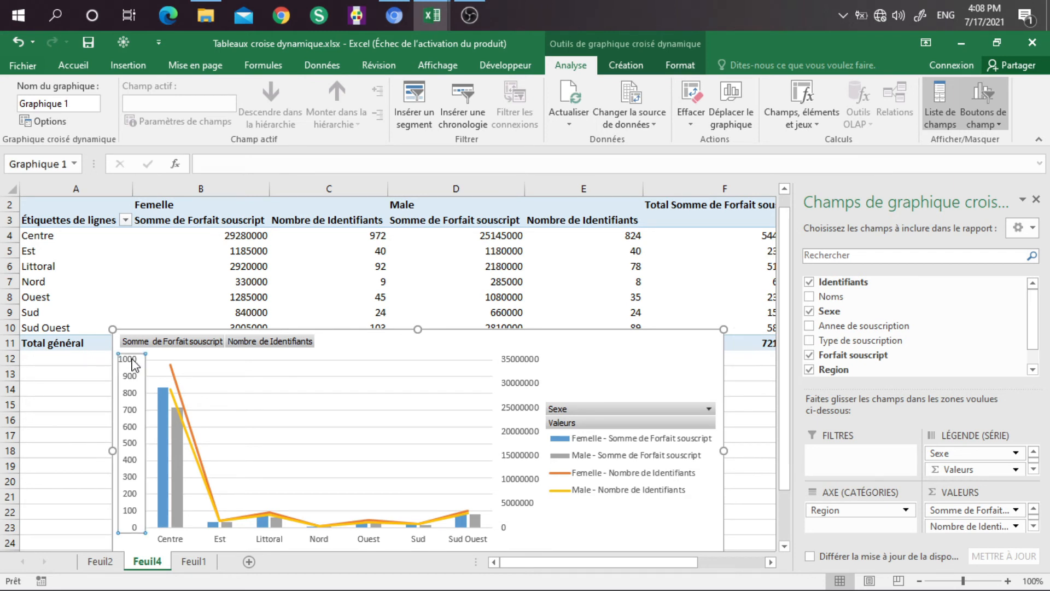
pyautogui.doubleClick(133, 364)
pyautogui.click(930, 340)
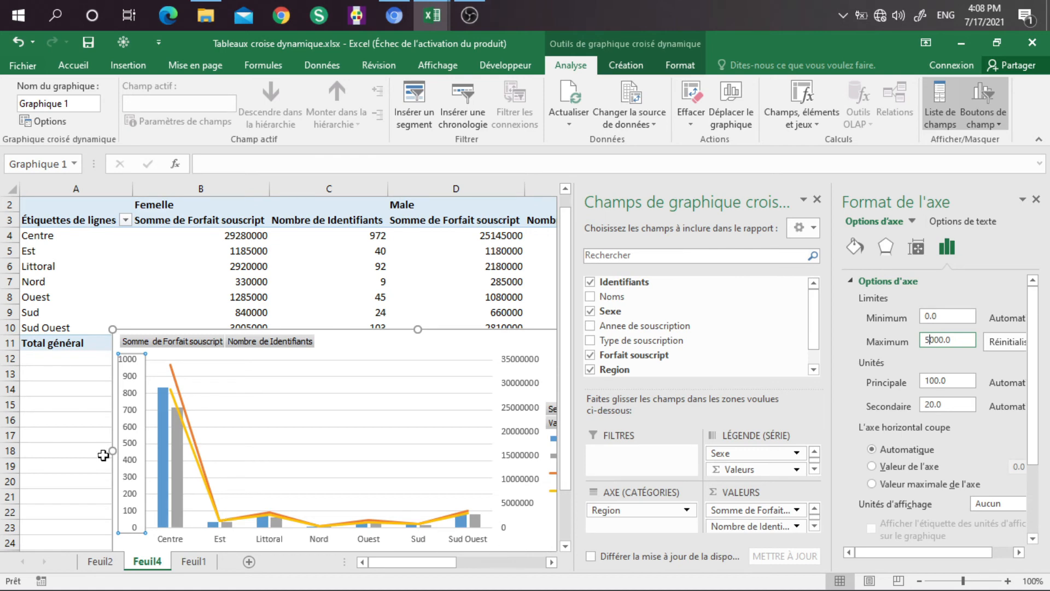
pyautogui.click(60, 448)
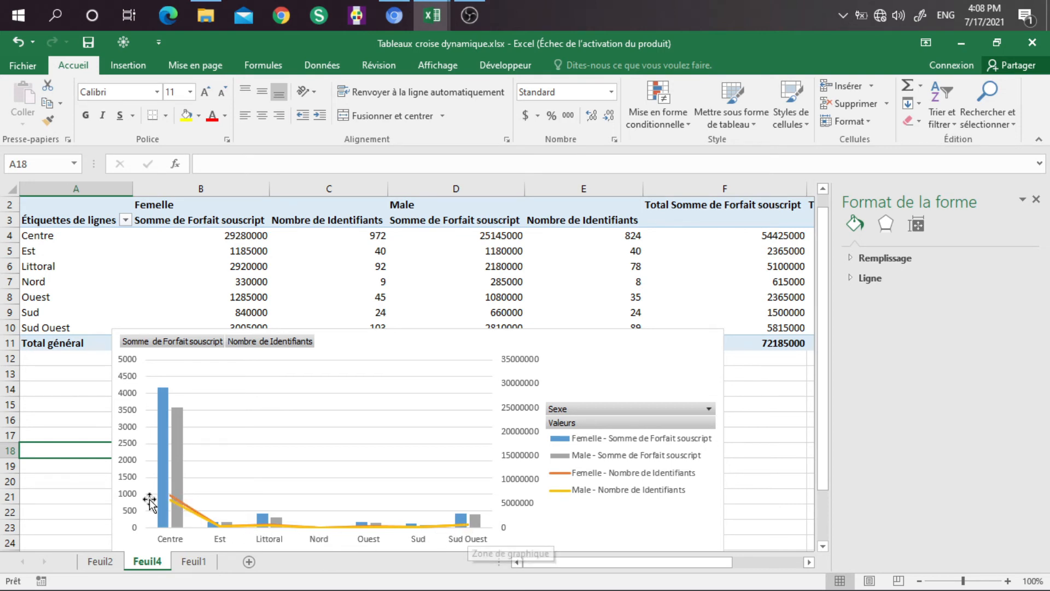
pyautogui.click(167, 419)
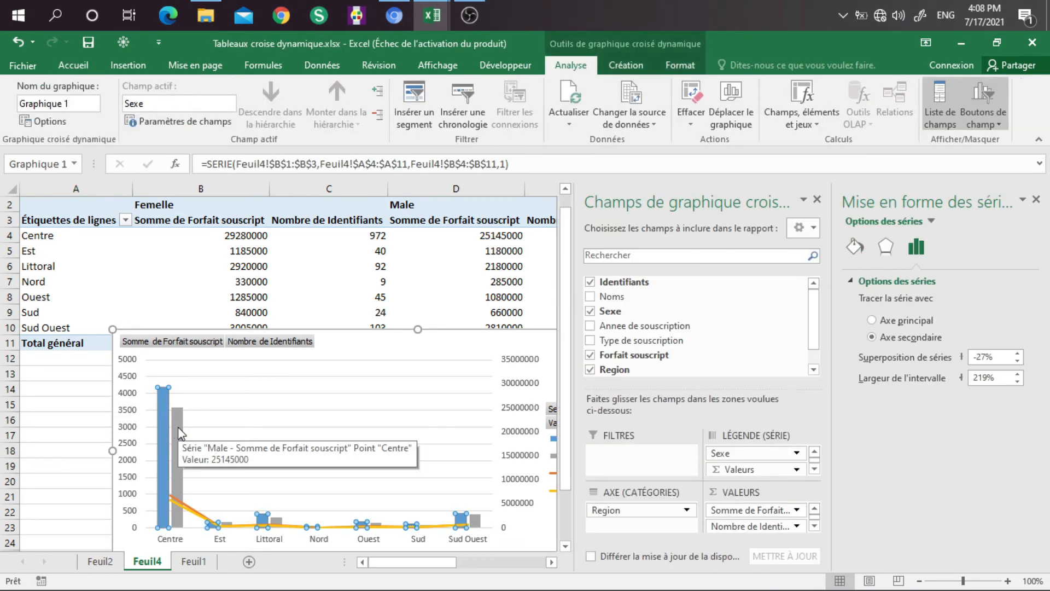
pyautogui.click(192, 514)
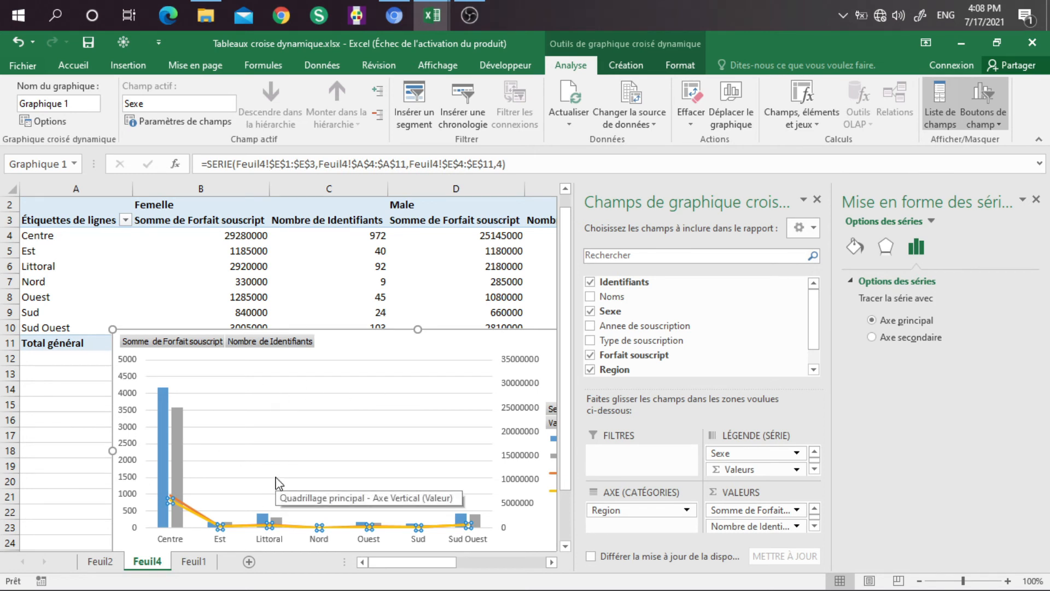
pyautogui.click(1035, 199)
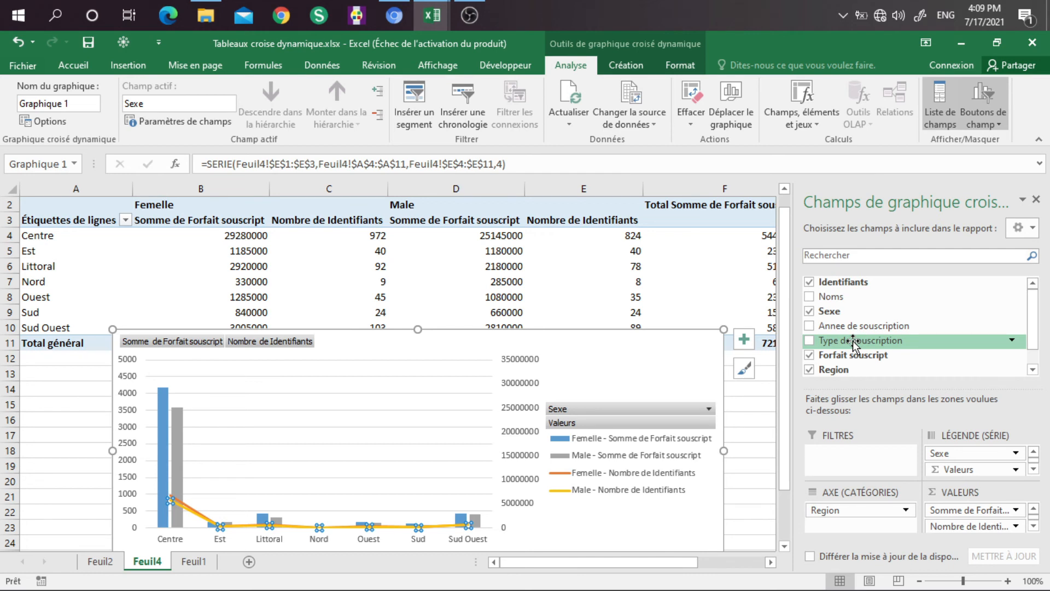
# Step: Add Type de souscription as a filter of the pivot chart and filter it to Maladie
pyautogui.moveTo(855, 344); pyautogui.dragTo(857, 454)
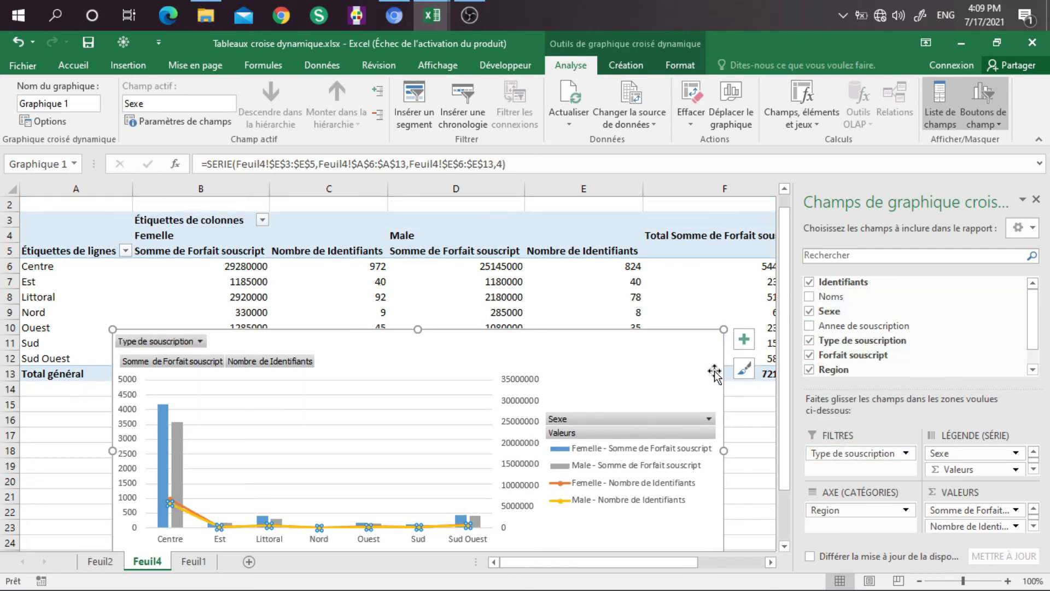
pyautogui.click(200, 342)
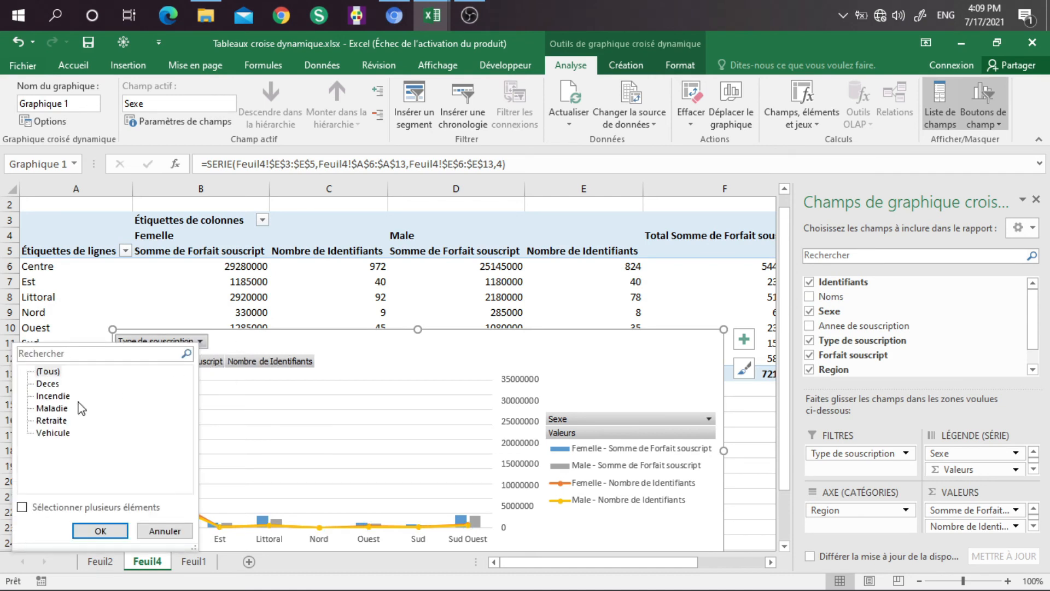
pyautogui.click(52, 408)
pyautogui.click(93, 528)
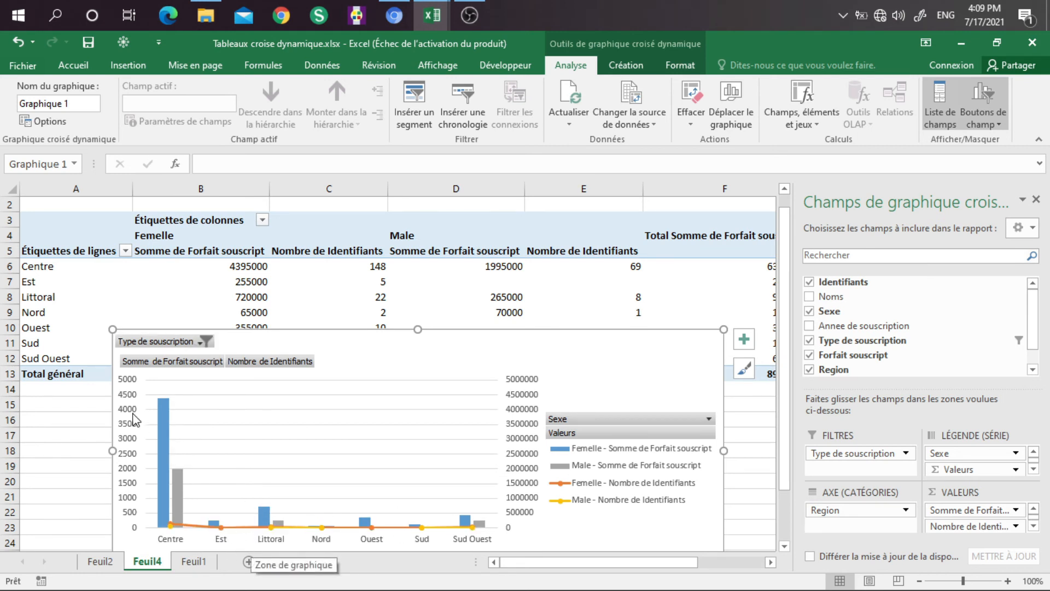
# Step: Lower the maximum of the filtered chart's primary vertical axis to 3000
pyautogui.click(121, 382)
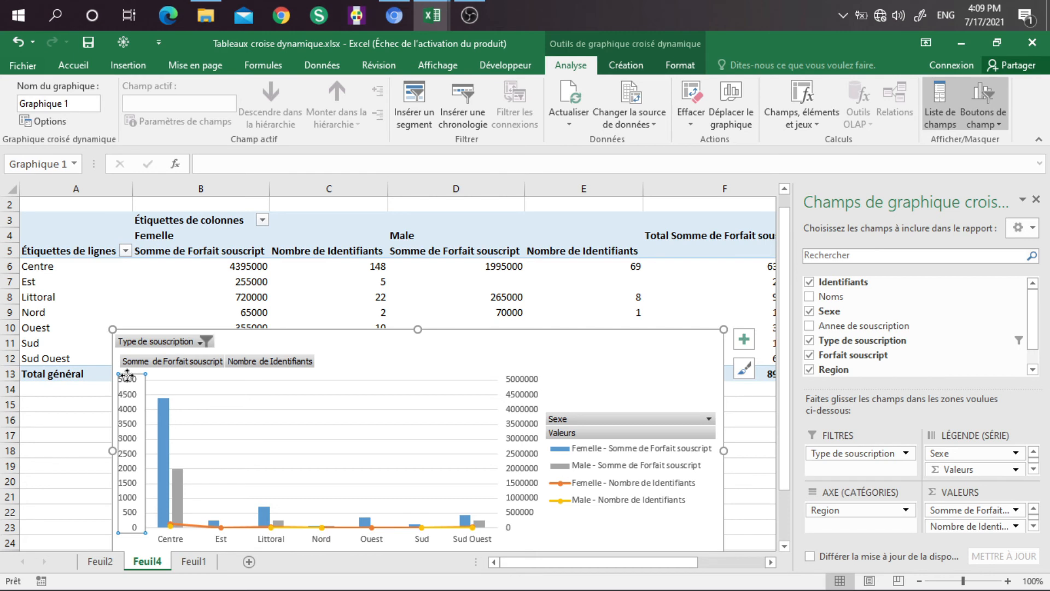
pyautogui.doubleClick(127, 375)
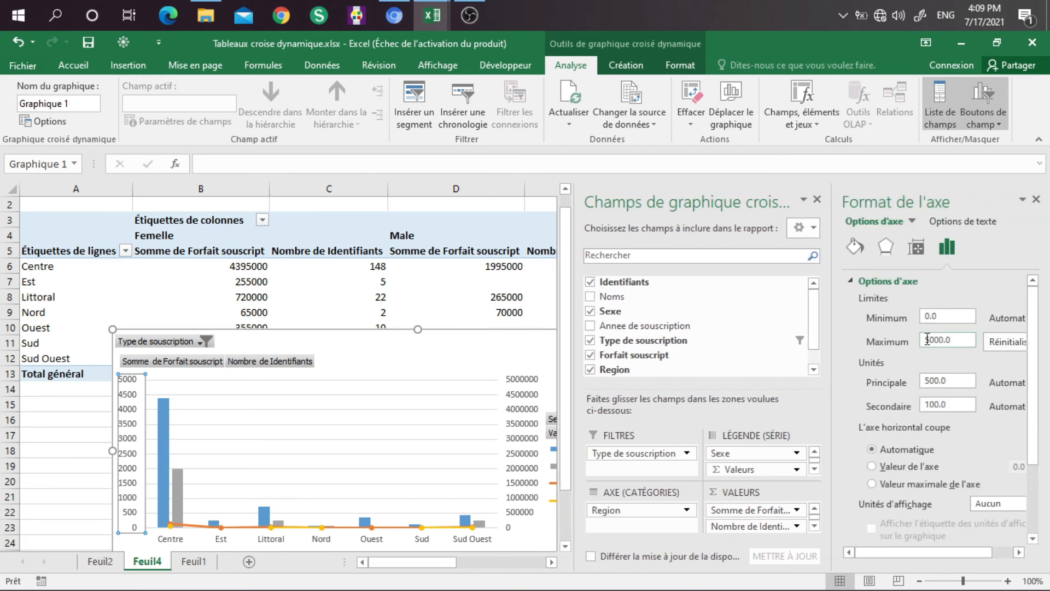
pyautogui.click(930, 340)
pyautogui.click(79, 492)
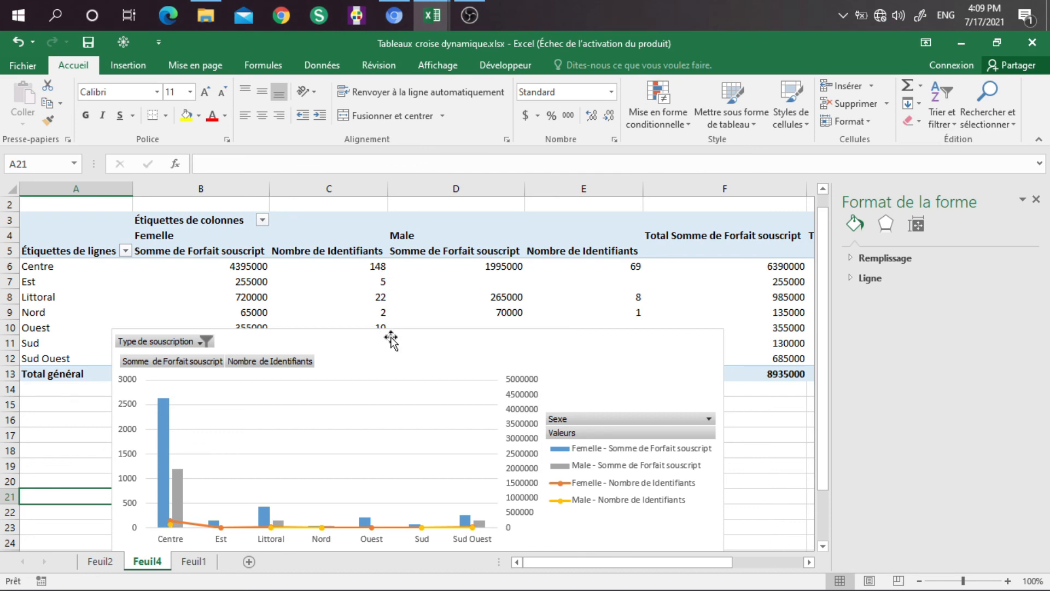
# Step: Shift the pivot chart slightly and set the maximum of its primary vertical axis to 500
pyautogui.moveTo(391, 336)
pyautogui.mouseDown()
pyautogui.moveTo(390, 383)
pyautogui.moveTo(399, 343)
pyautogui.mouseUp()
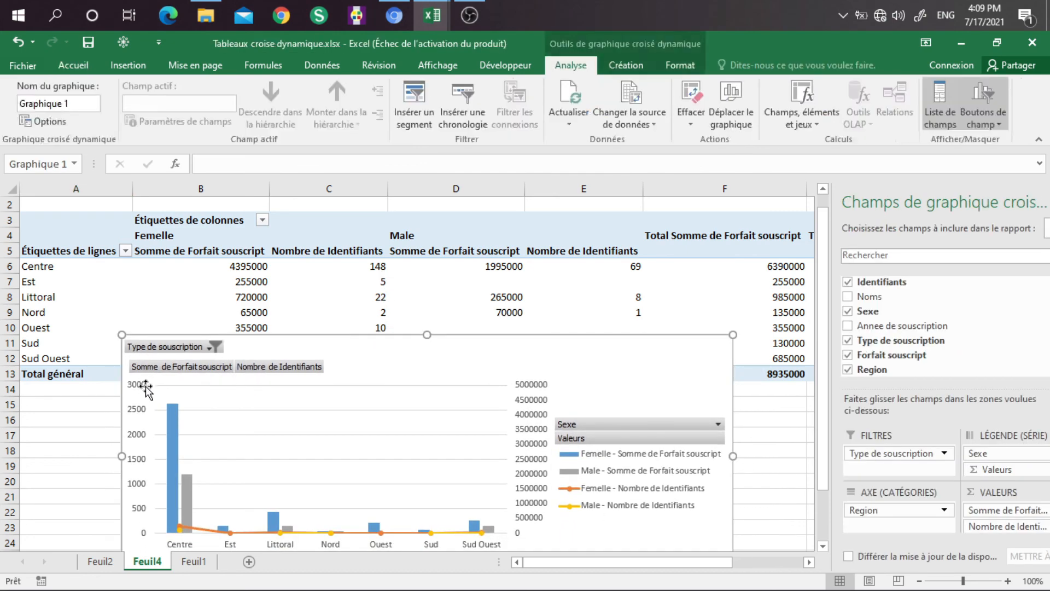
pyautogui.click(143, 380)
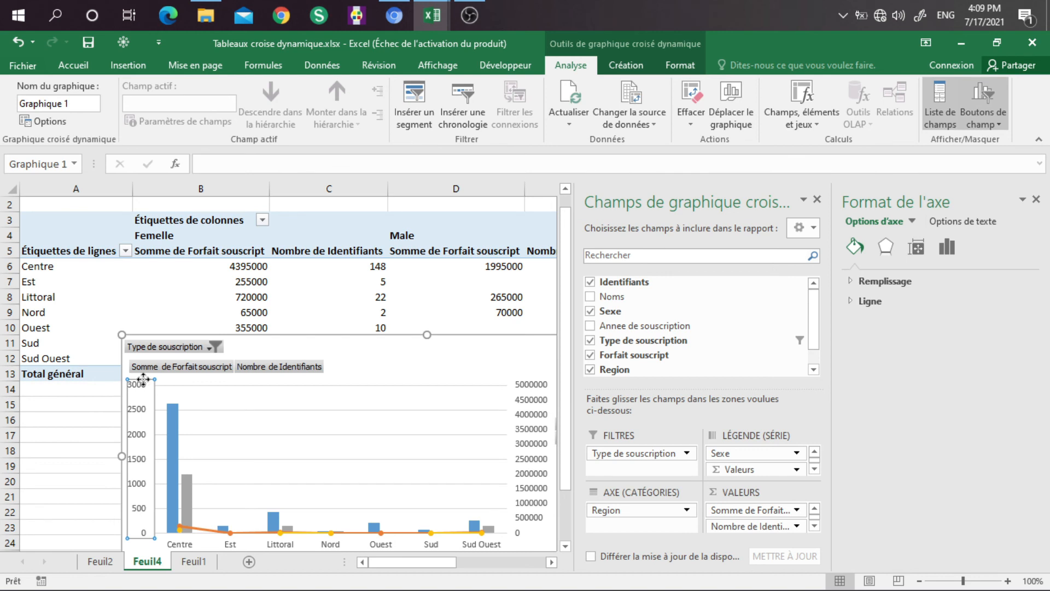
pyautogui.click(947, 248)
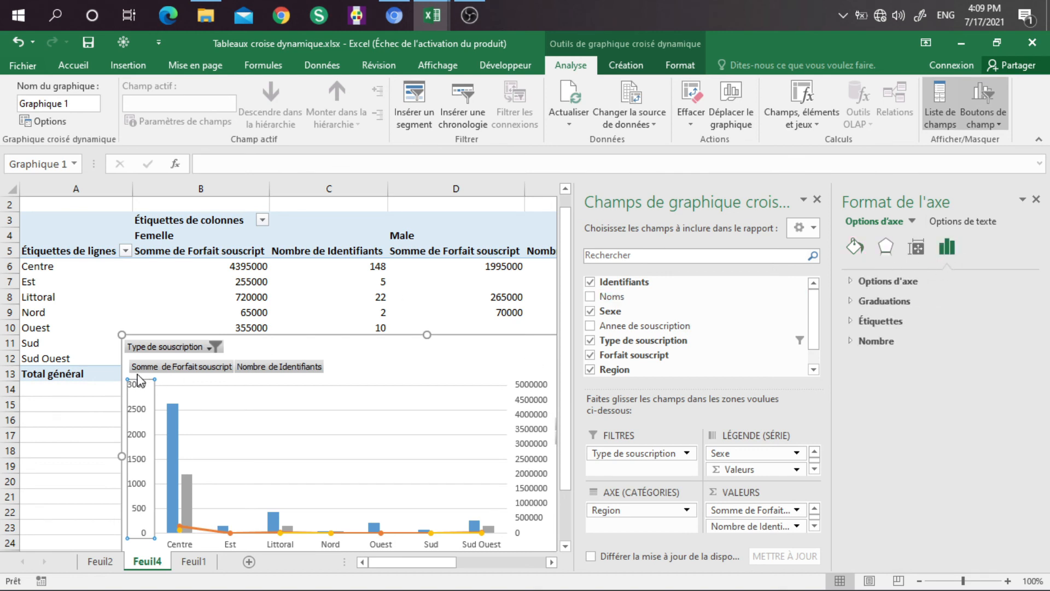
pyautogui.click(897, 281)
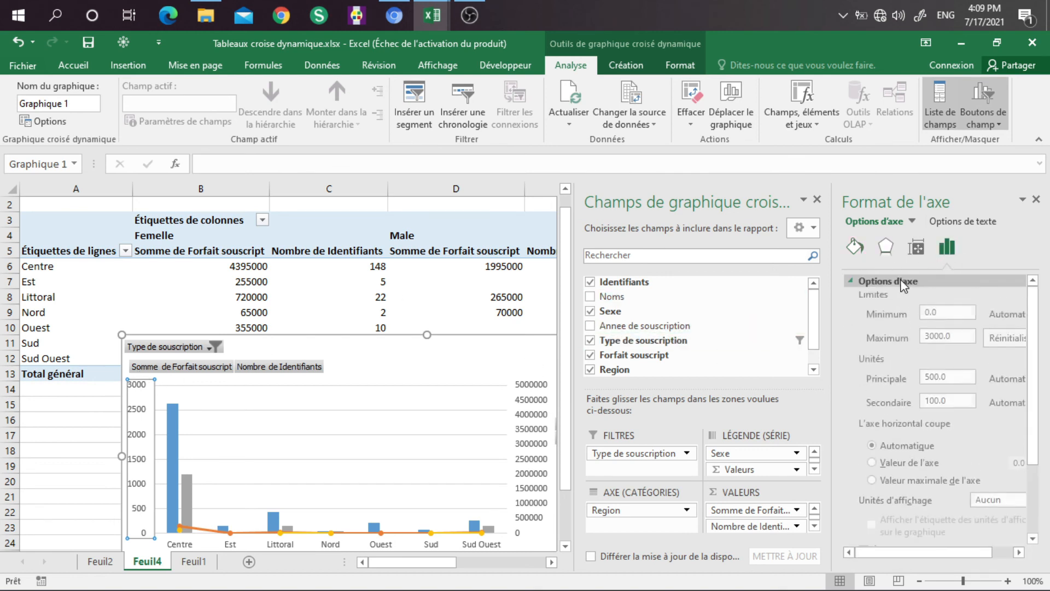
pyautogui.click(934, 341)
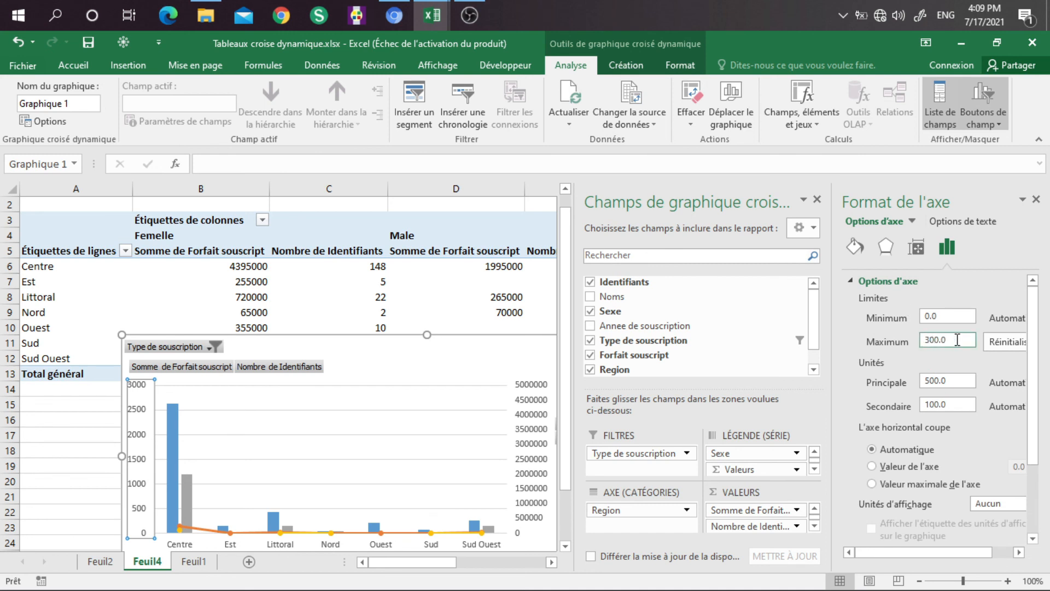
pyautogui.click(87, 454)
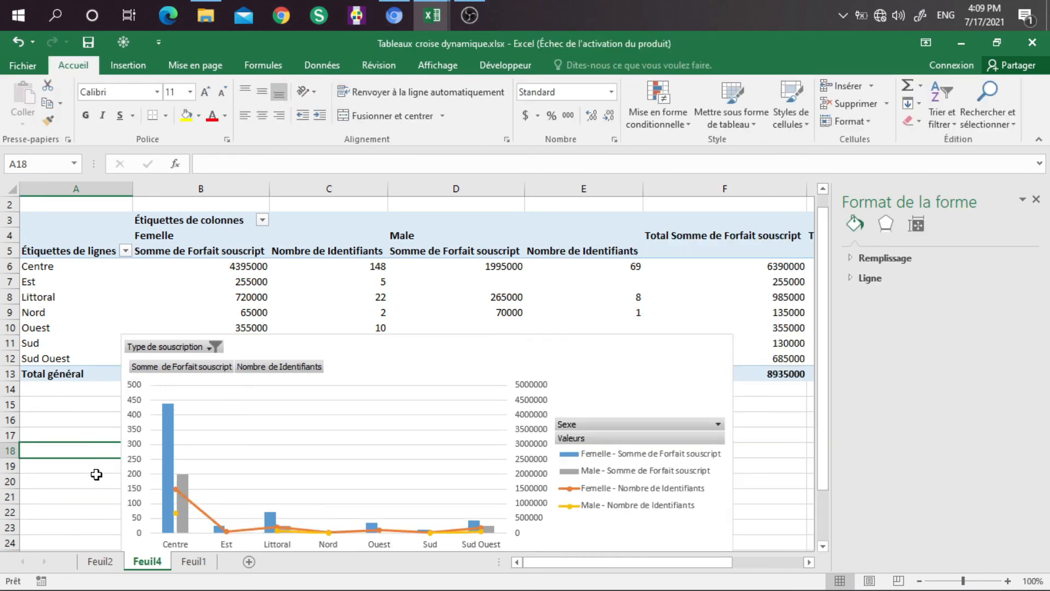